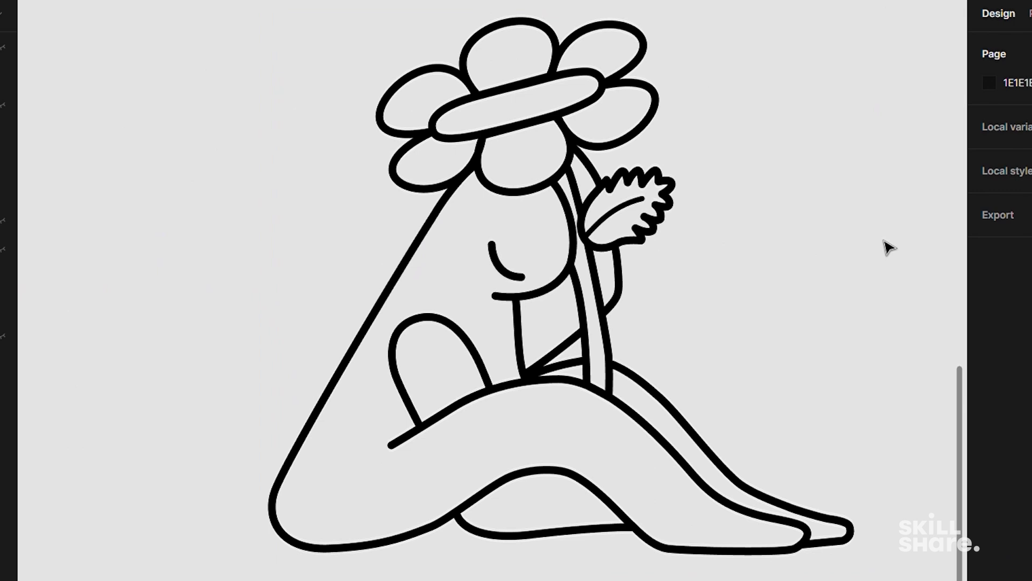
Step: Draw a rectangle inside Frame 1 and size it to 2585 × 1507
scroll(599, 231, up, 10)
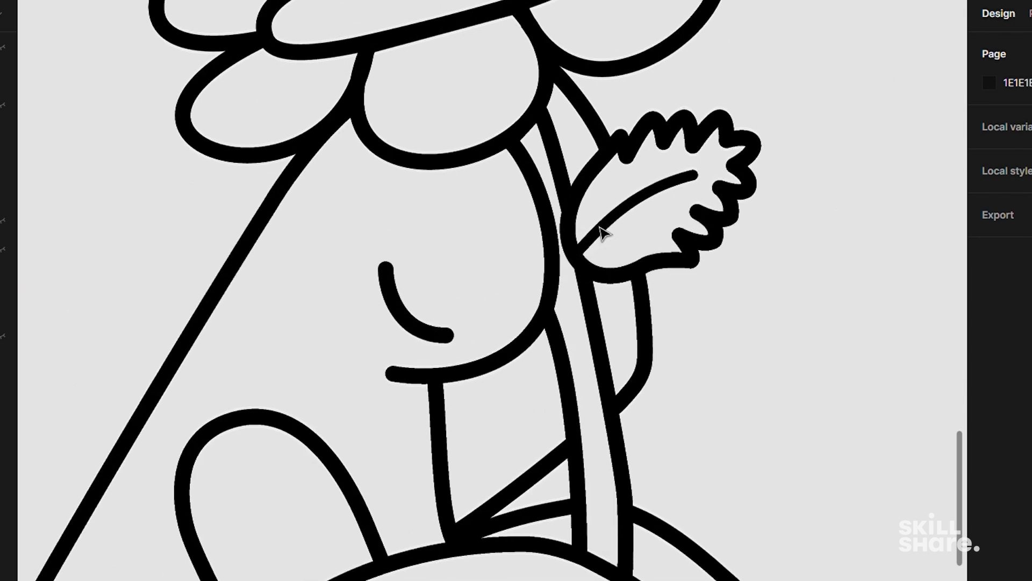
scroll(571, 223, up, 10)
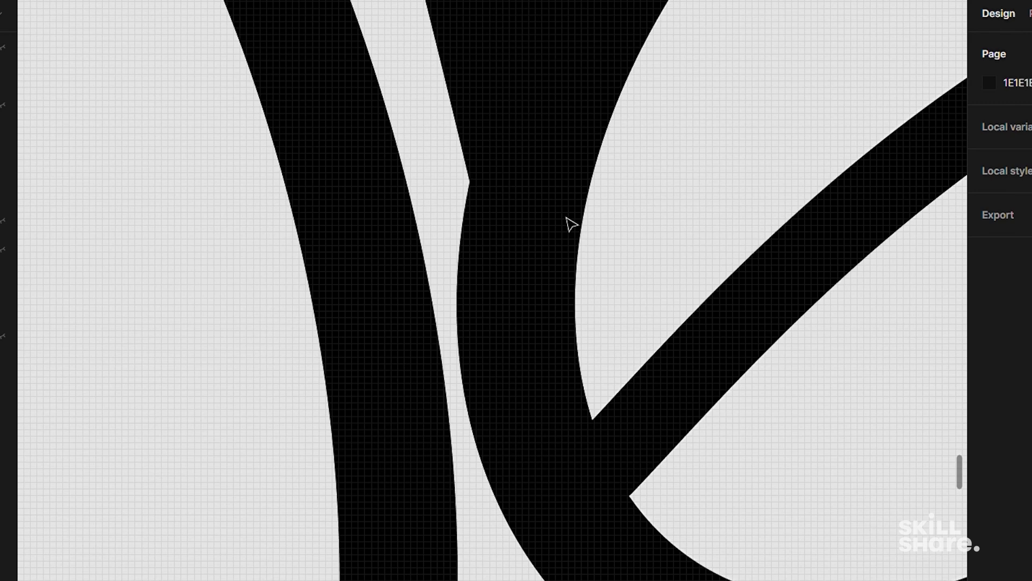
scroll(571, 223, down, 15)
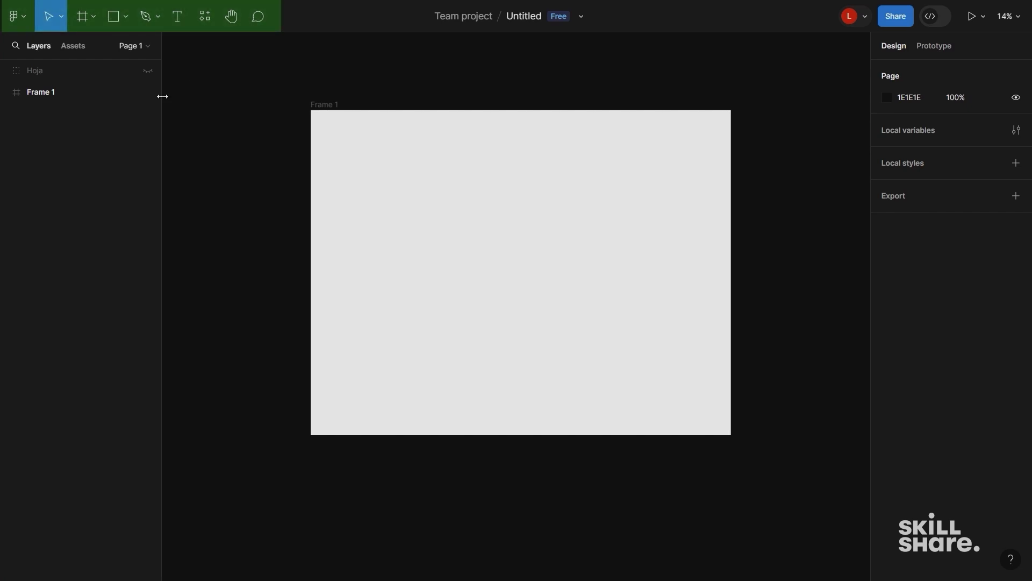
click(125, 19)
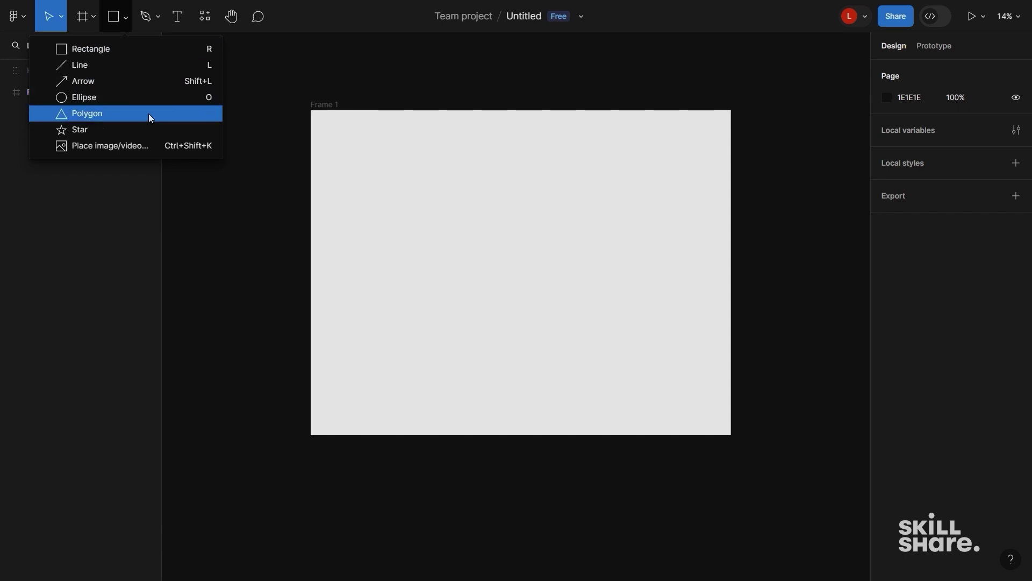
click(115, 24)
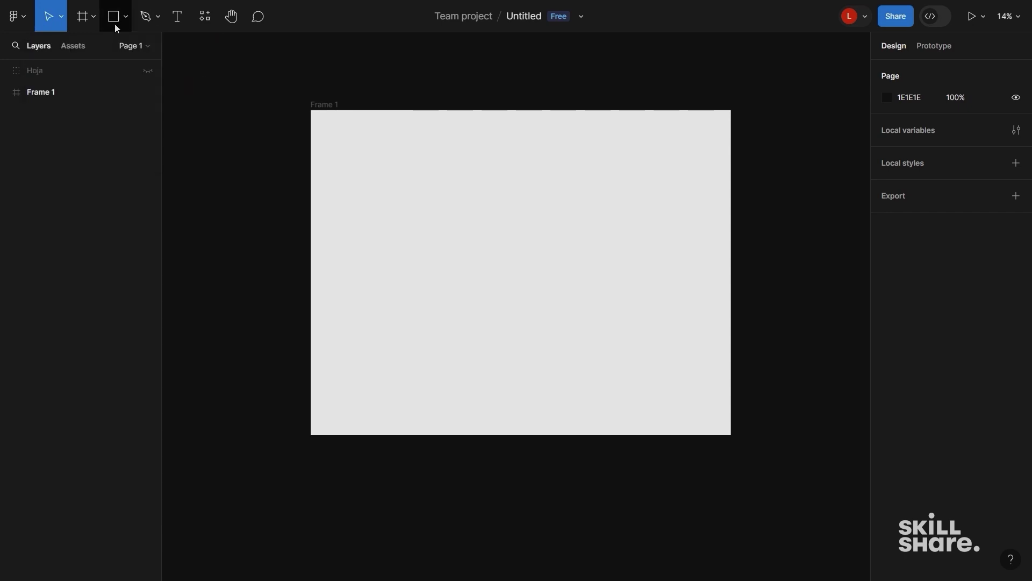
click(119, 22)
click(92, 49)
drag(375, 179, 654, 350)
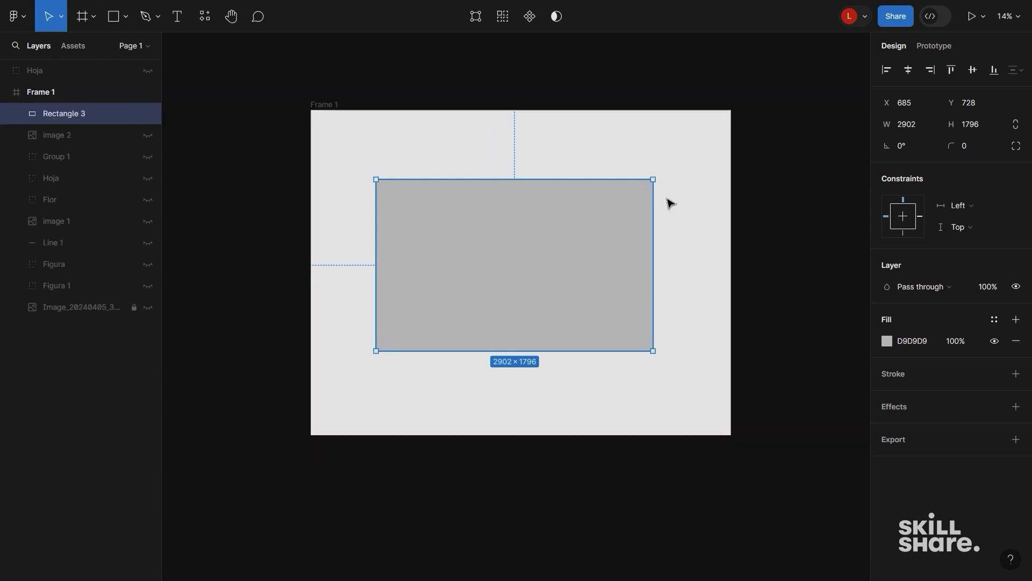
drag(653, 180, 622, 207)
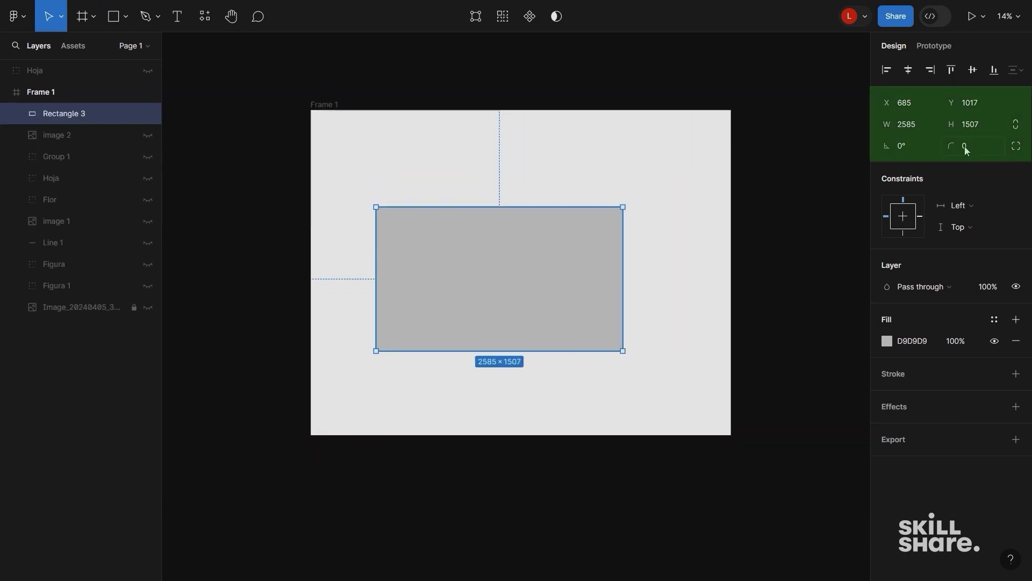
Step: Keep the rectangle's corner radius at 0, undoing a stray pen point
drag(951, 146, 988, 147)
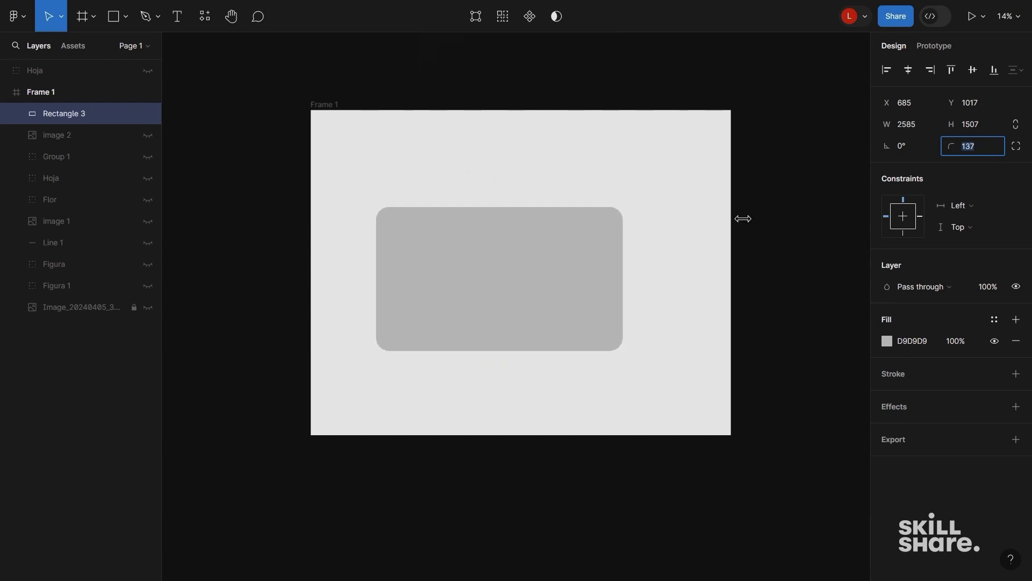
drag(490, 224, 711, 203)
key(p)
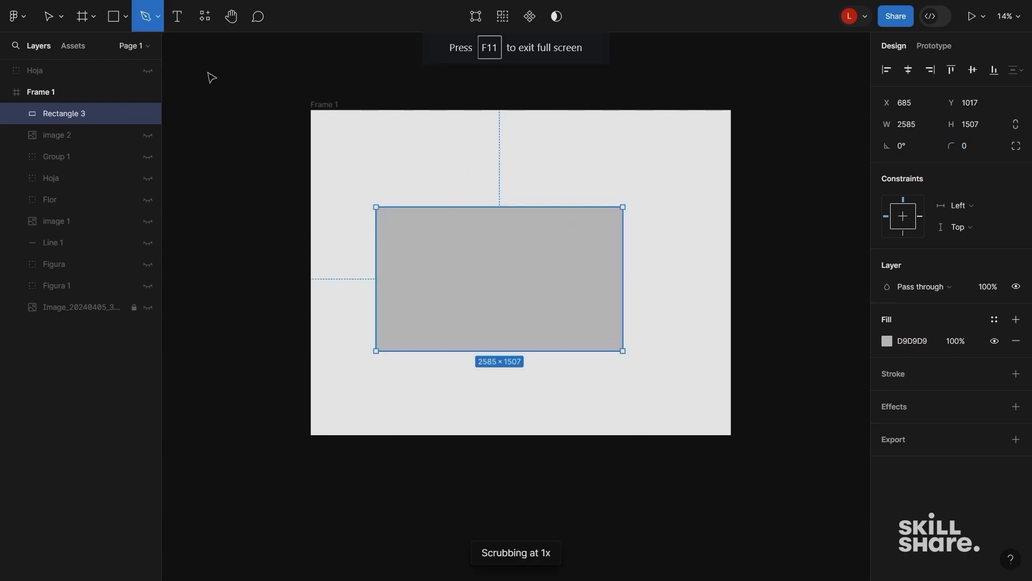
click(538, 208)
key(ctrl+z)
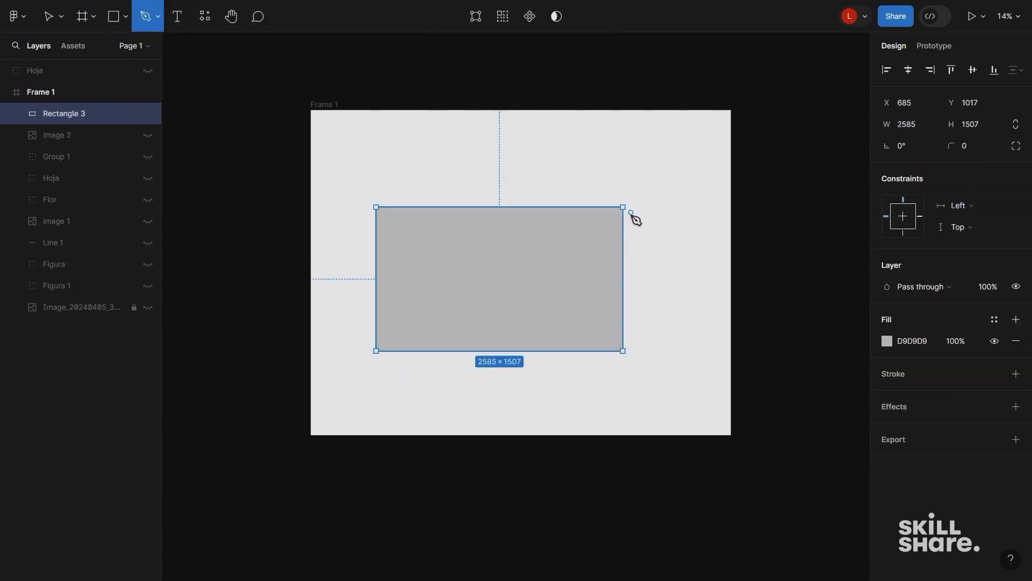
key(v)
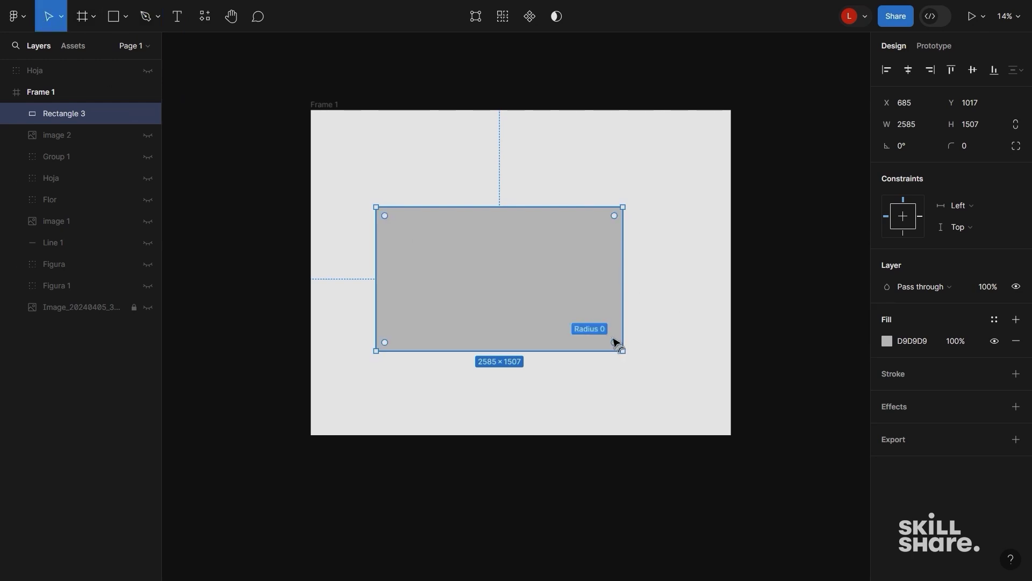
drag(617, 343, 648, 357)
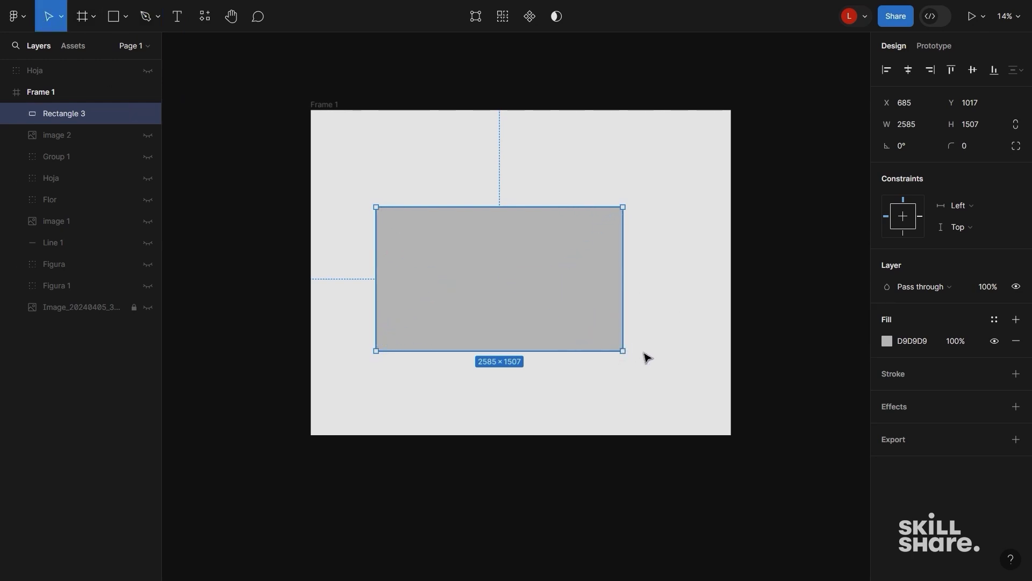
click(647, 357)
Step: Give the rectangle a single black stroke with weight 4
click(594, 302)
click(917, 373)
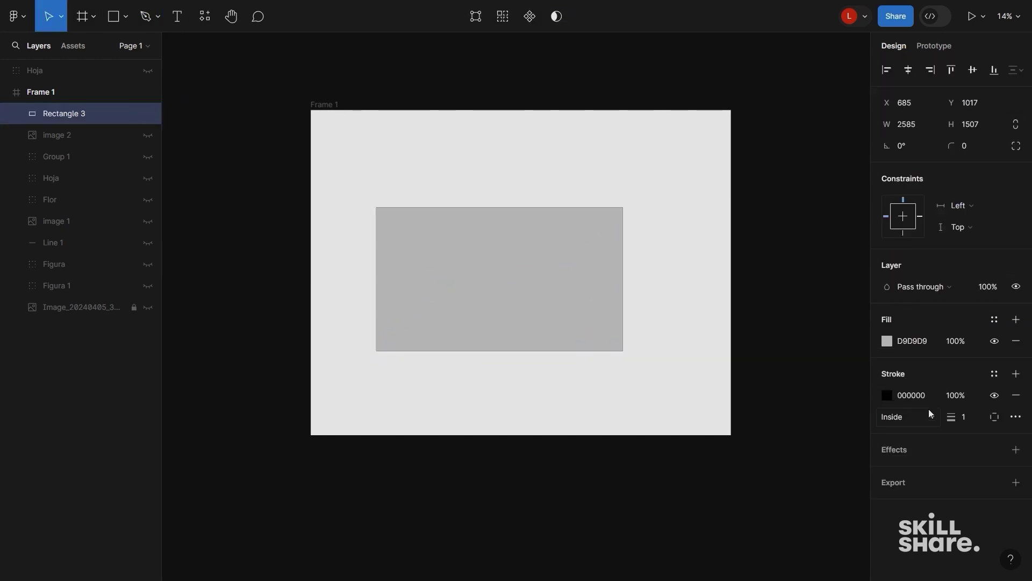
click(1016, 395)
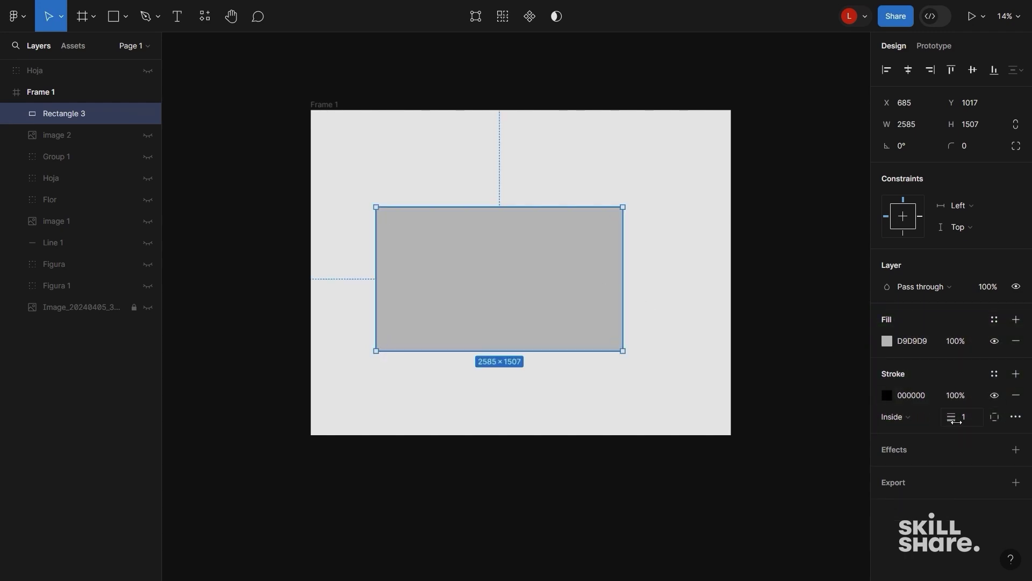
drag(952, 417, 962, 426)
key(F11)
click(685, 295)
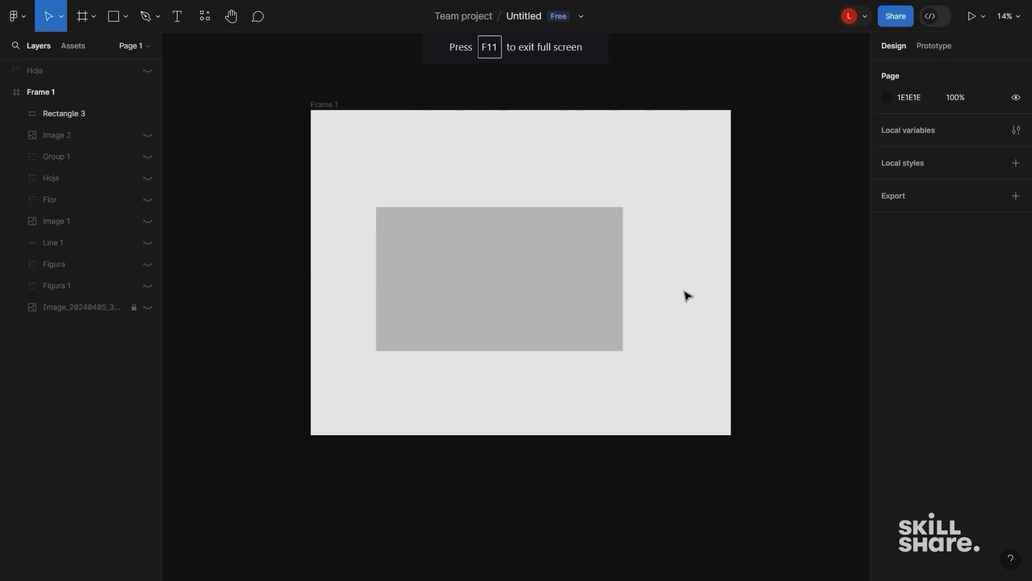
Step: Try a -20° tilt on the rectangle, then return it to 0°
click(605, 257)
drag(907, 149, 721, 225)
click(719, 227)
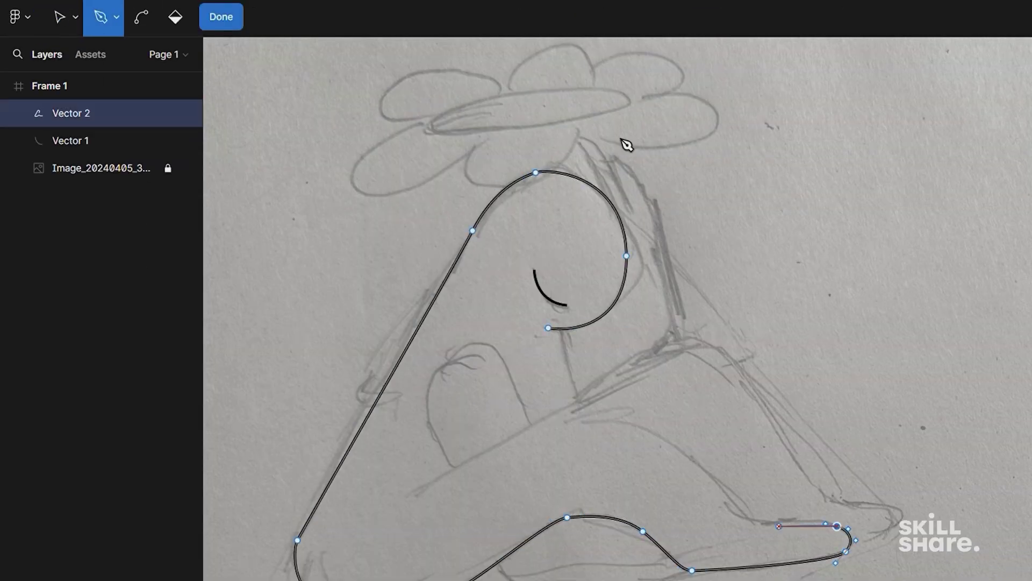
Step: Trace another curve along the sketch line and finish that path
scroll(625, 143, up, 5)
drag(577, 328, 656, 267)
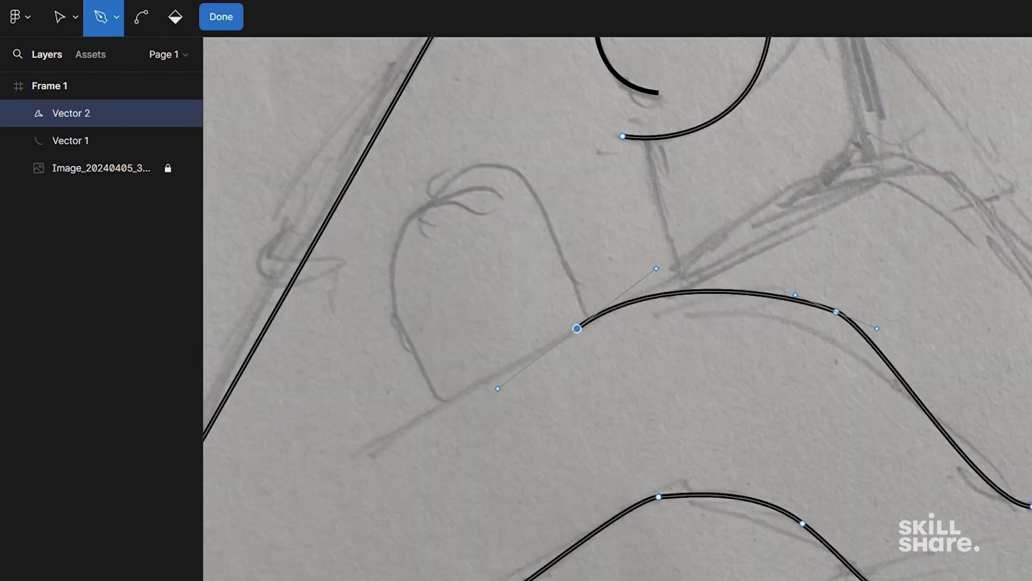
click(370, 448)
scroll(918, 483, down, 3)
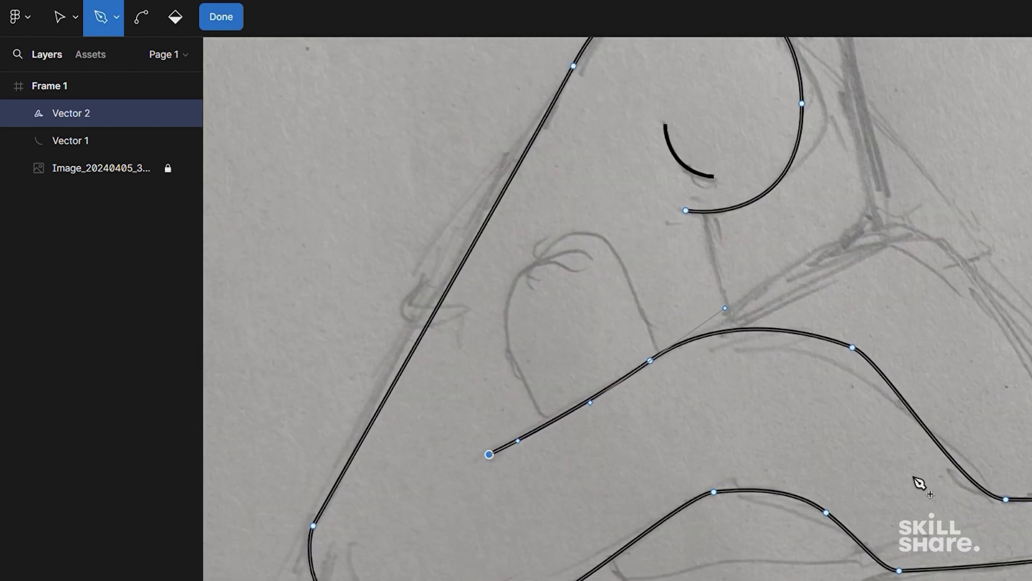
scroll(935, 479, right, 5)
key(Escape)
Step: Start a new pen path on the knee outline and place the sketch photo in Frame 1
key(p)
click(349, 308)
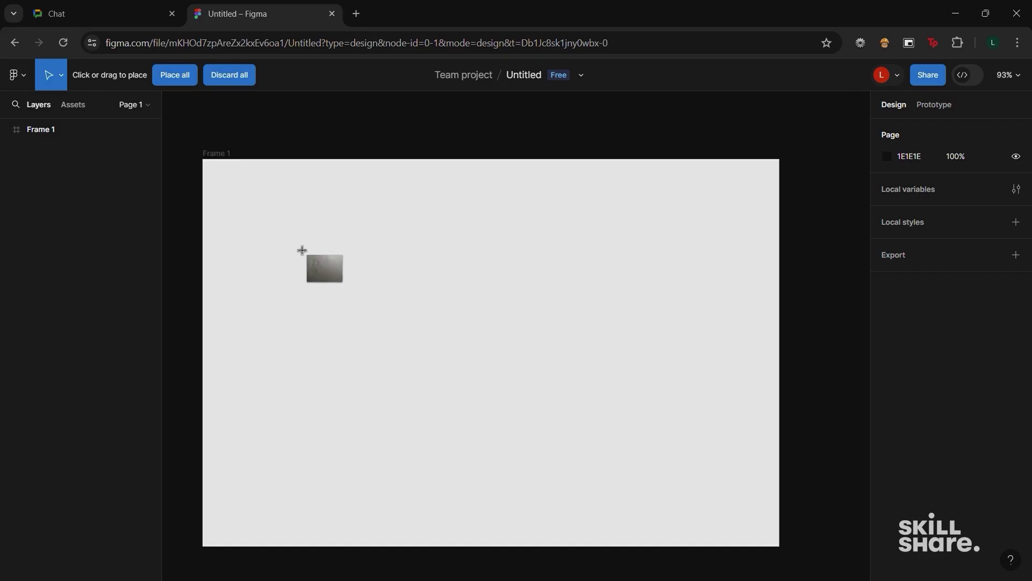
drag(261, 221, 741, 548)
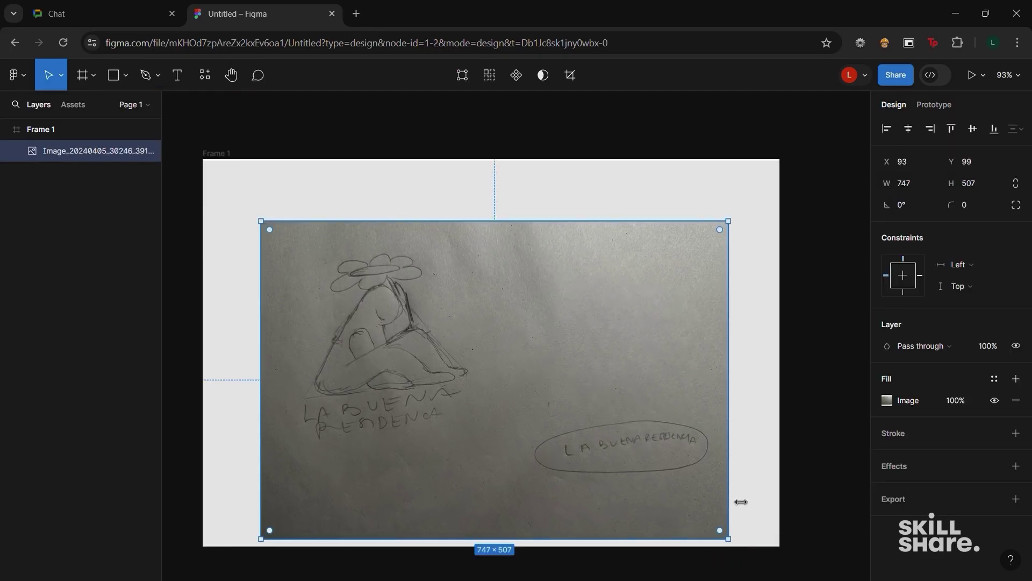
Step: Move the sketch photo up and left and set its opacity to 50%
drag(643, 433, 634, 418)
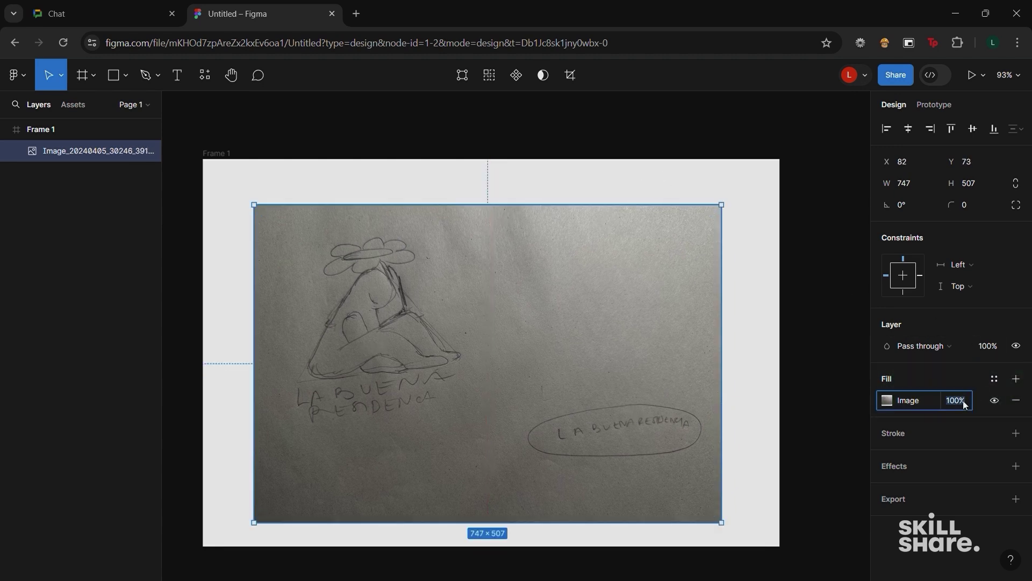
key(Return)
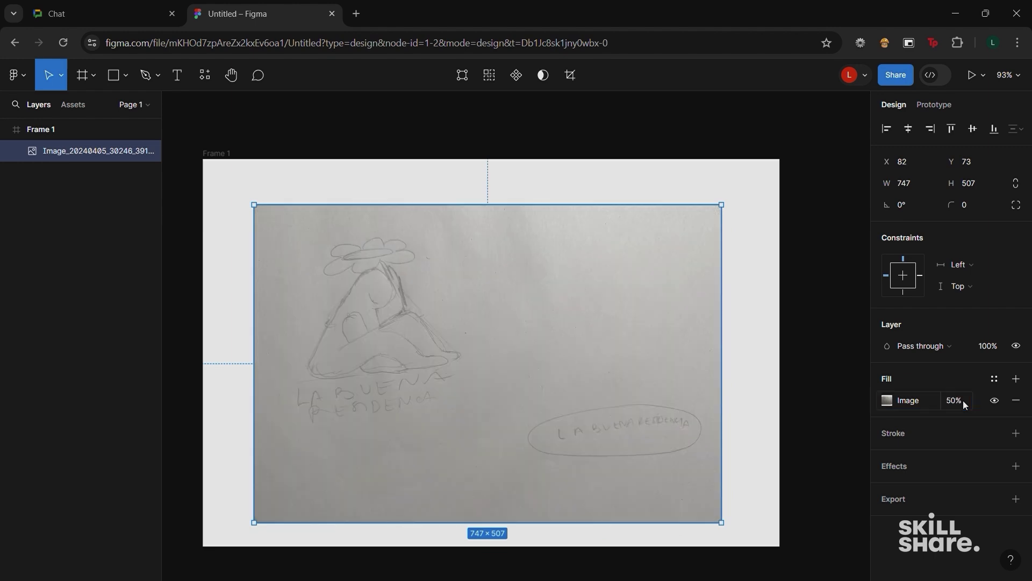
click(770, 360)
scroll(482, 354, up, 5)
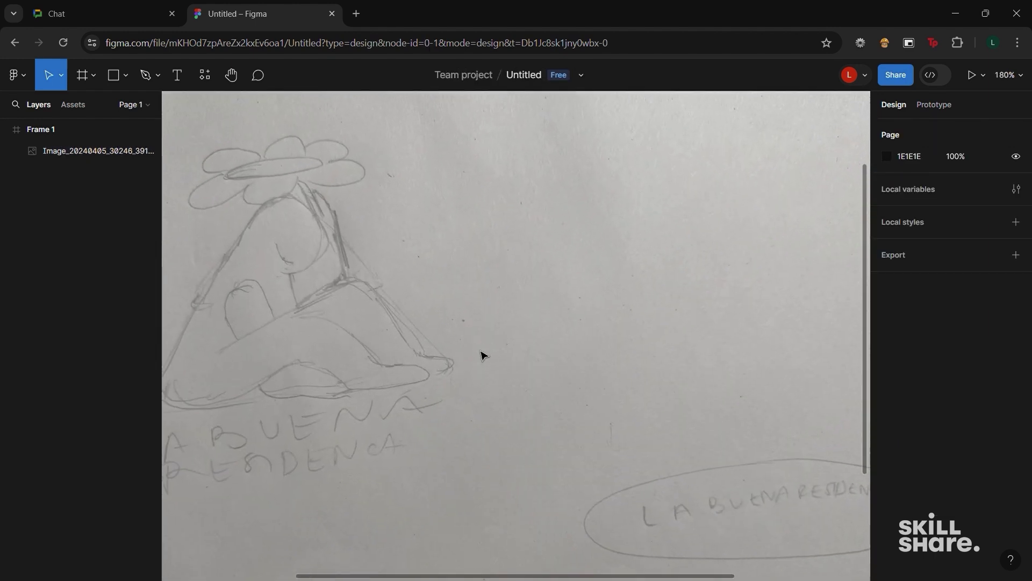
scroll(482, 355, up, 3)
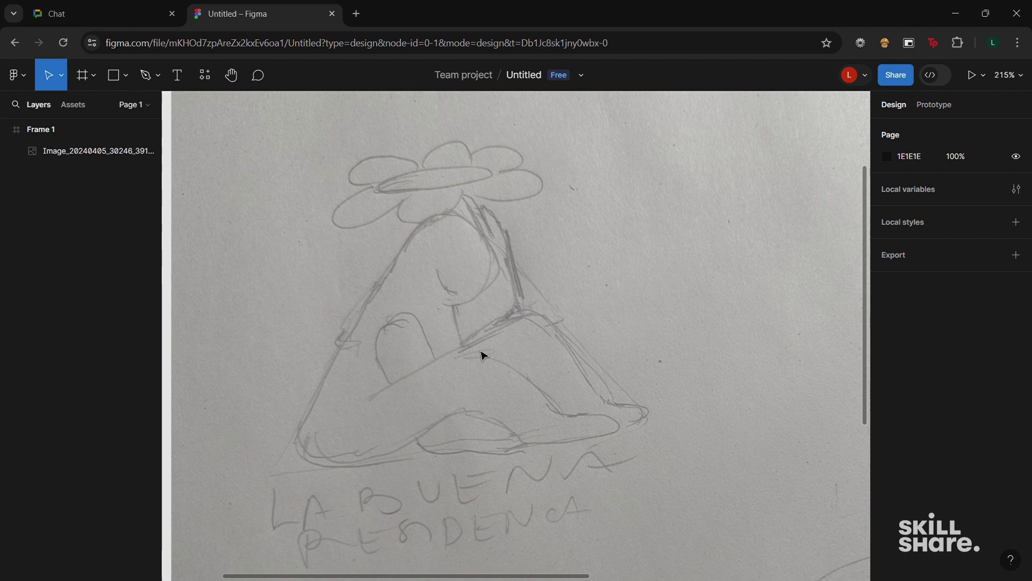
scroll(482, 355, down, 2)
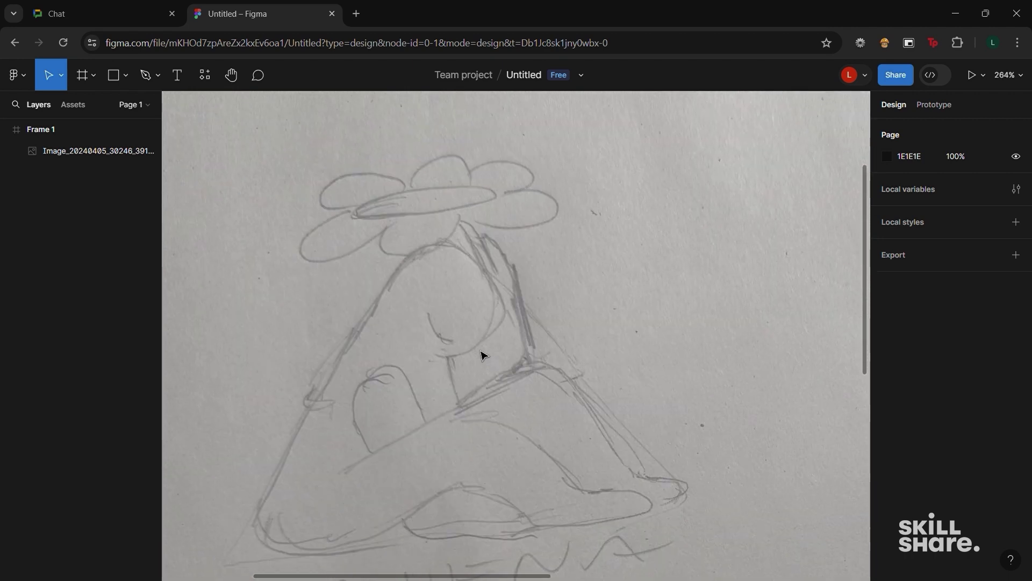
scroll(482, 355, up, 3)
scroll(482, 355, up, 1)
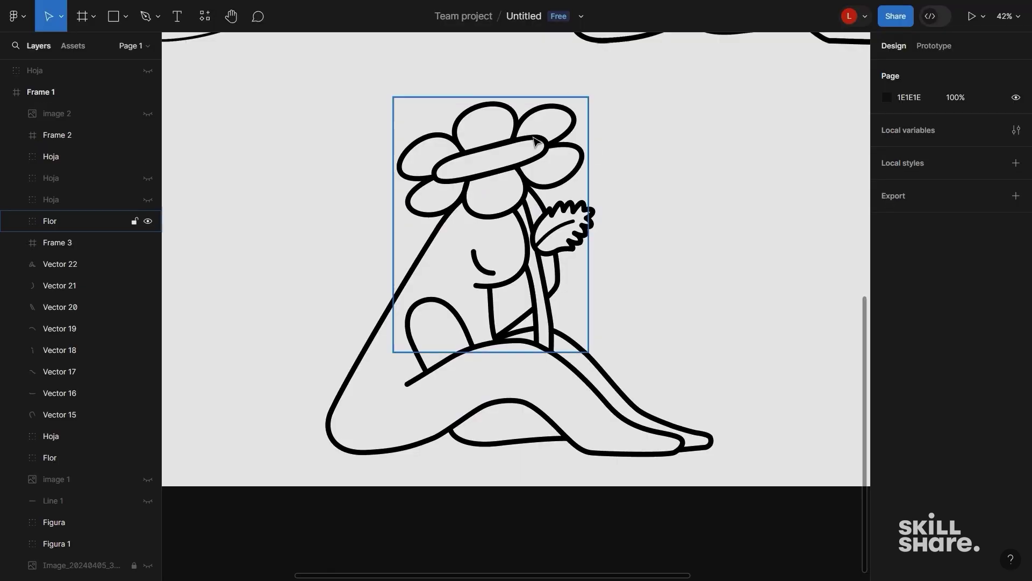
Step: Select all the flower figure's layers and group them into Group 1 (1408.19 × 1313)
mouse_move(293, 114)
mouse_down()
mouse_move(624, 301)
mouse_move(699, 487)
mouse_up()
right_click(673, 455)
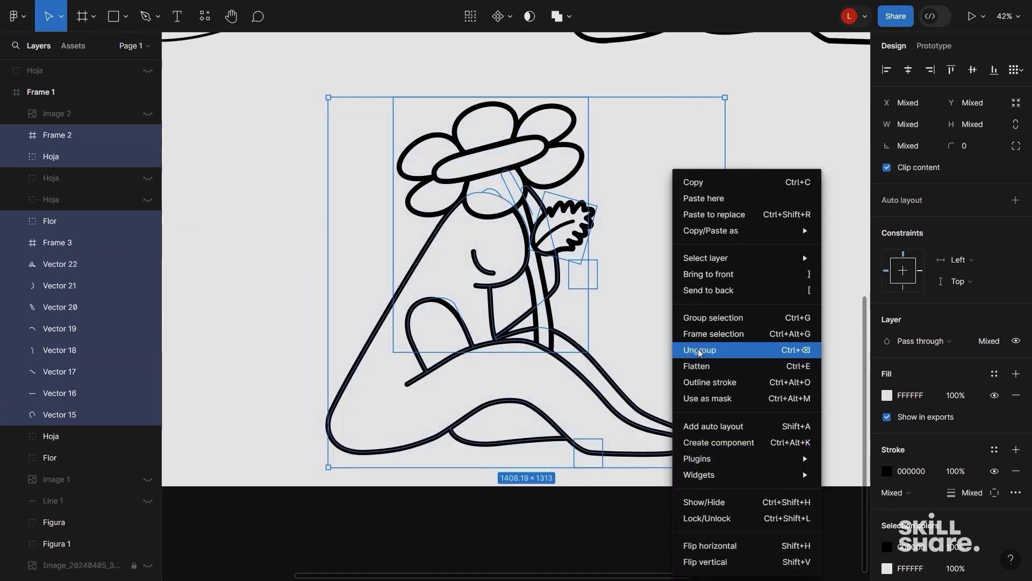
click(704, 318)
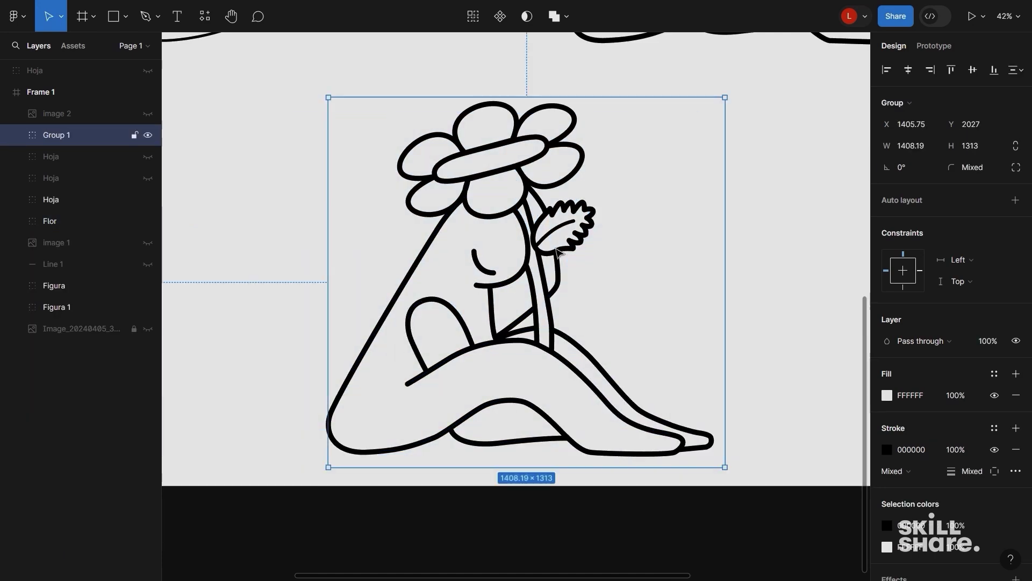
drag(557, 249, 751, 256)
key(ctrl+z)
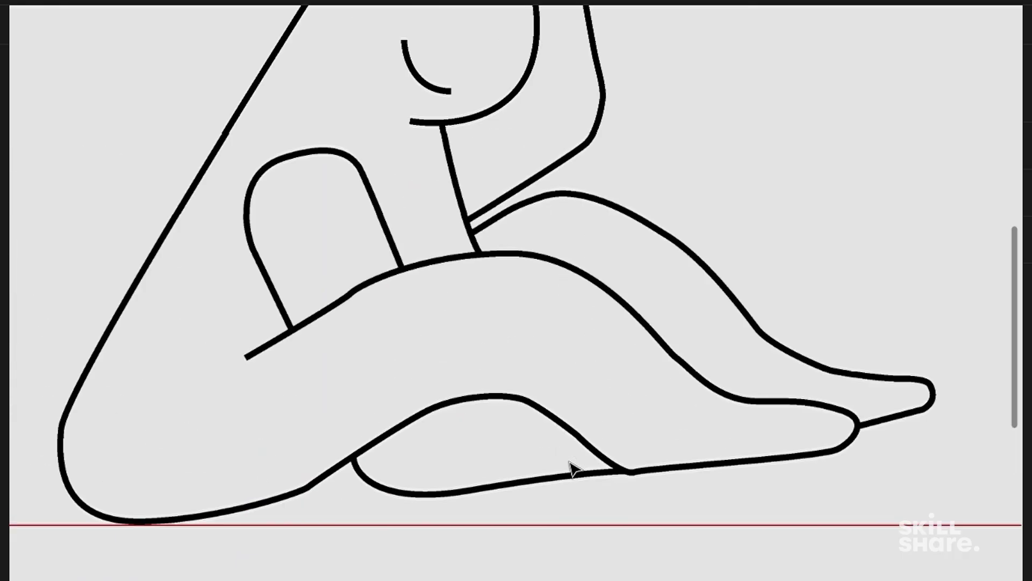
Step: Reshape the leg path so the foot extends down to the ground line
double_click(722, 392)
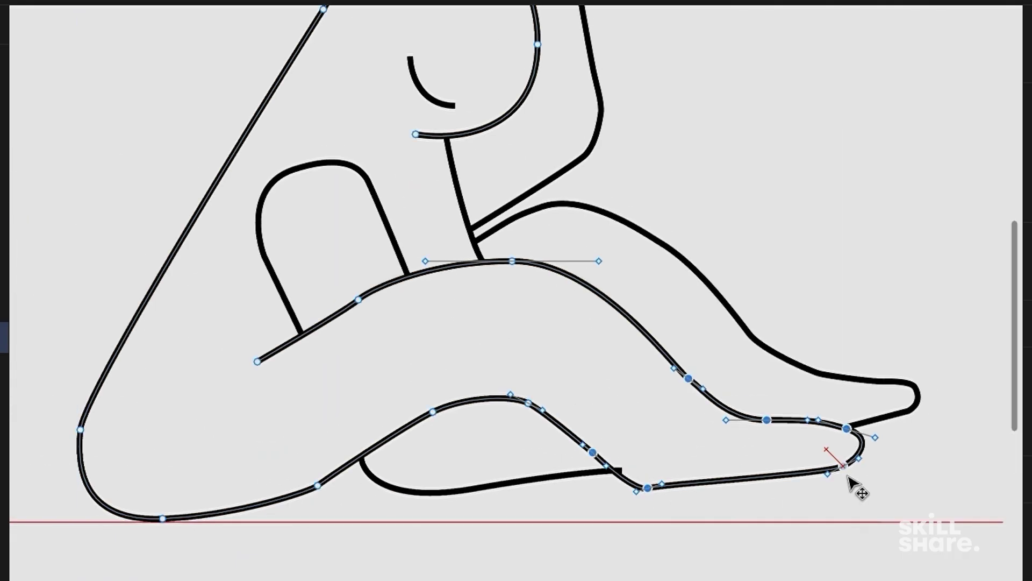
drag(853, 484, 911, 508)
key(ctrl+z)
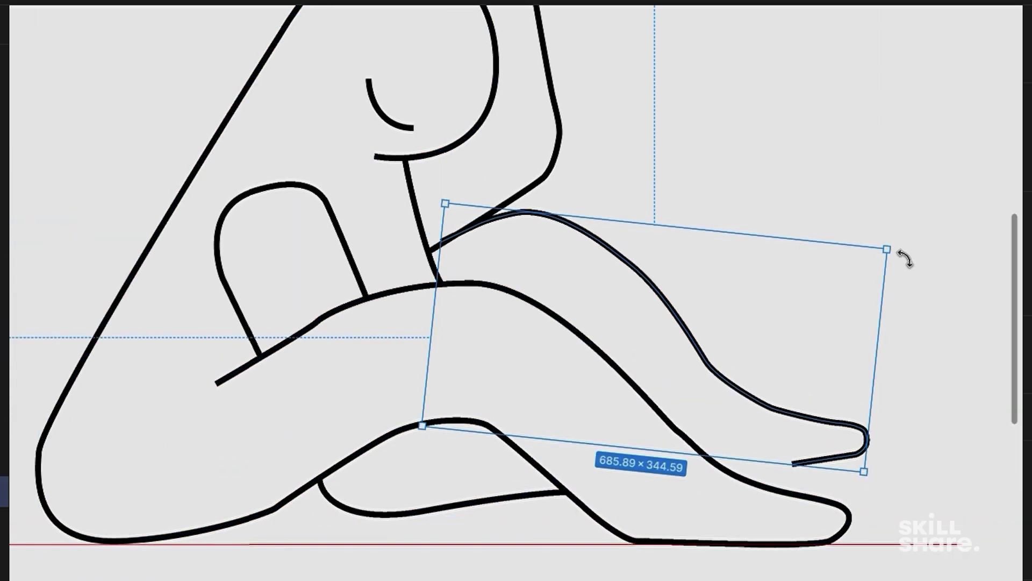
drag(903, 259, 624, 307)
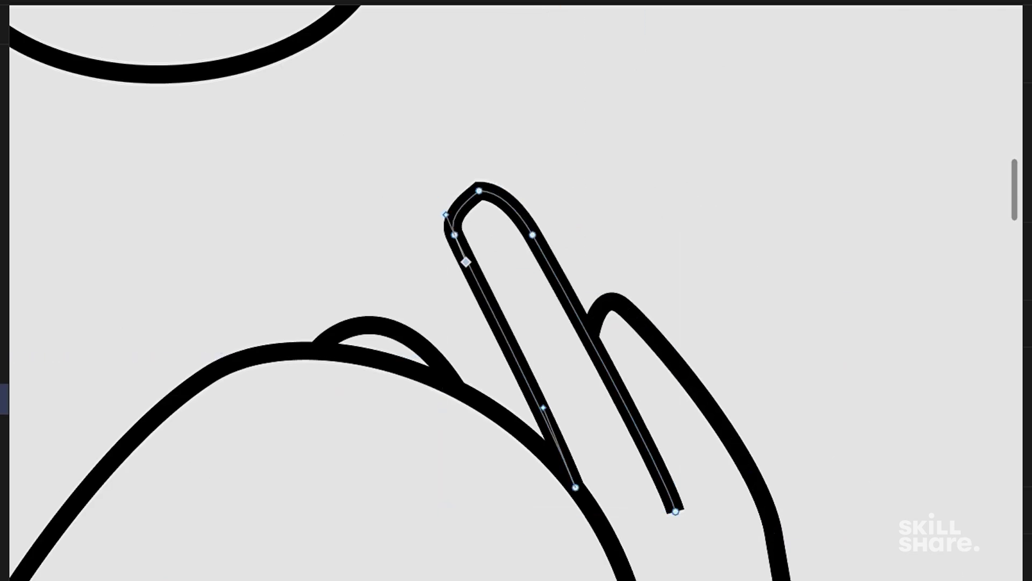
Step: Edit the points of the finger curve and select the arm curve
click(641, 328)
double_click(641, 328)
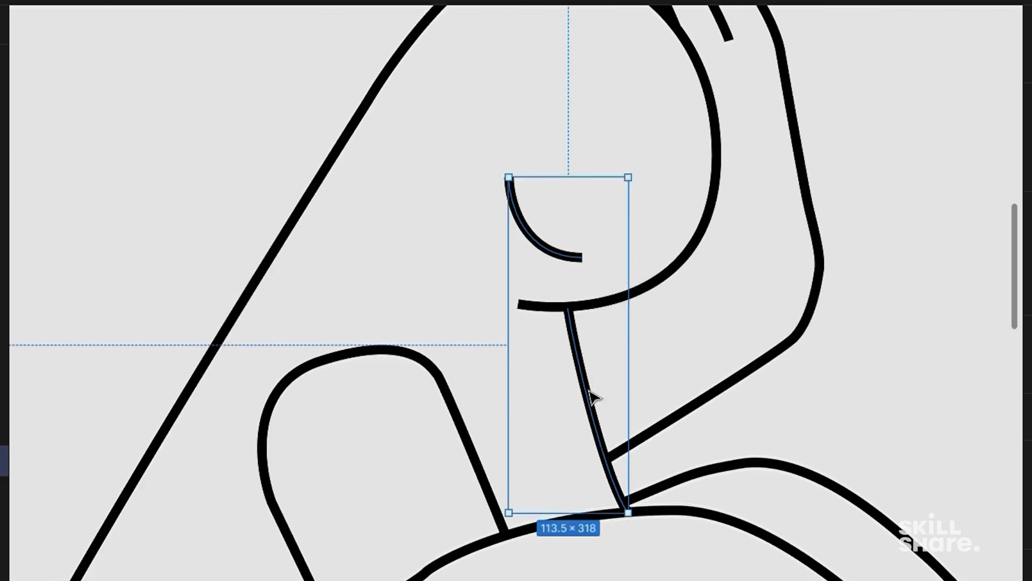
click(613, 460)
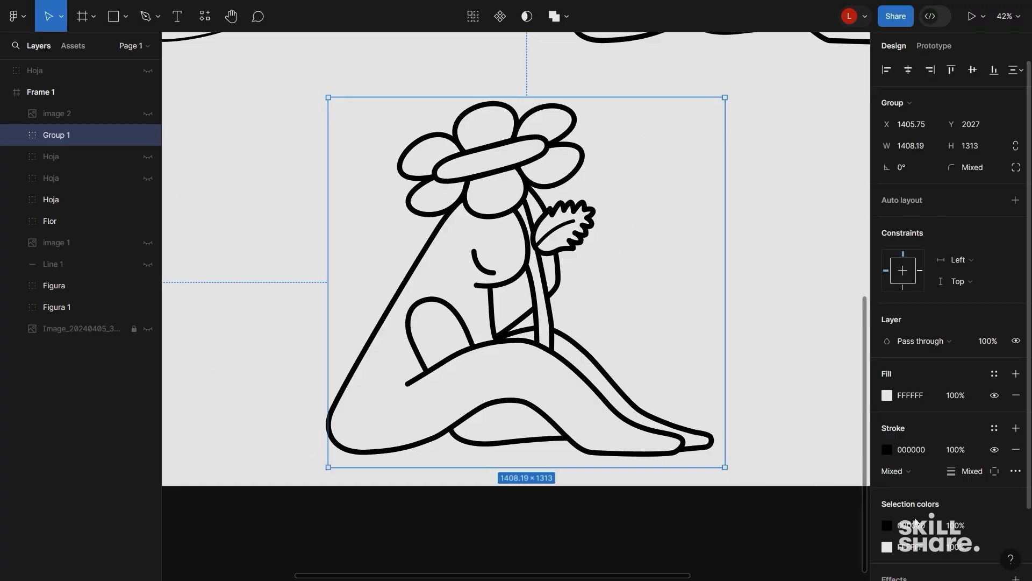
Step: Add a 1x PNG export setting to Group 1
scroll(983, 508, down, 2)
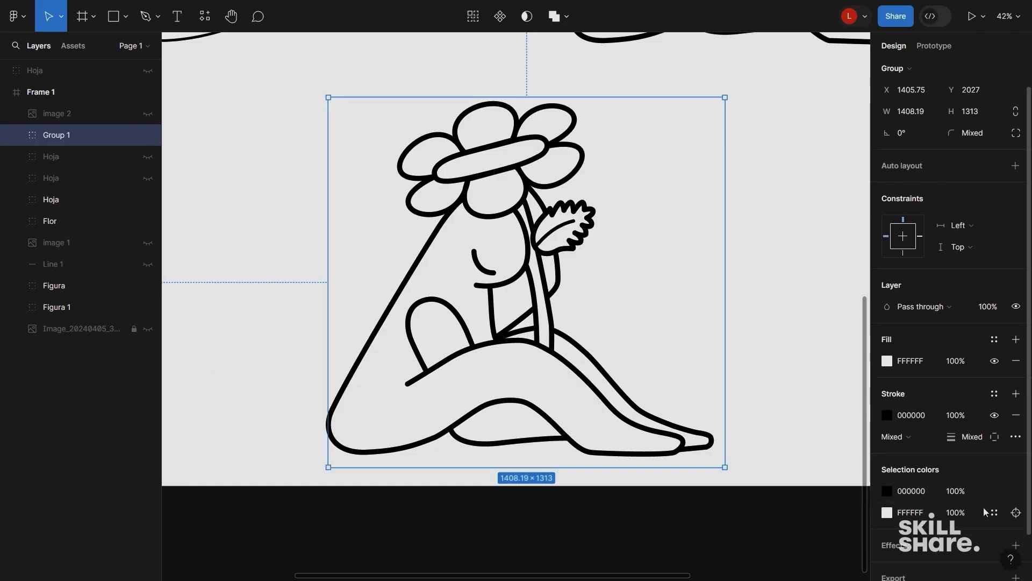
click(1016, 532)
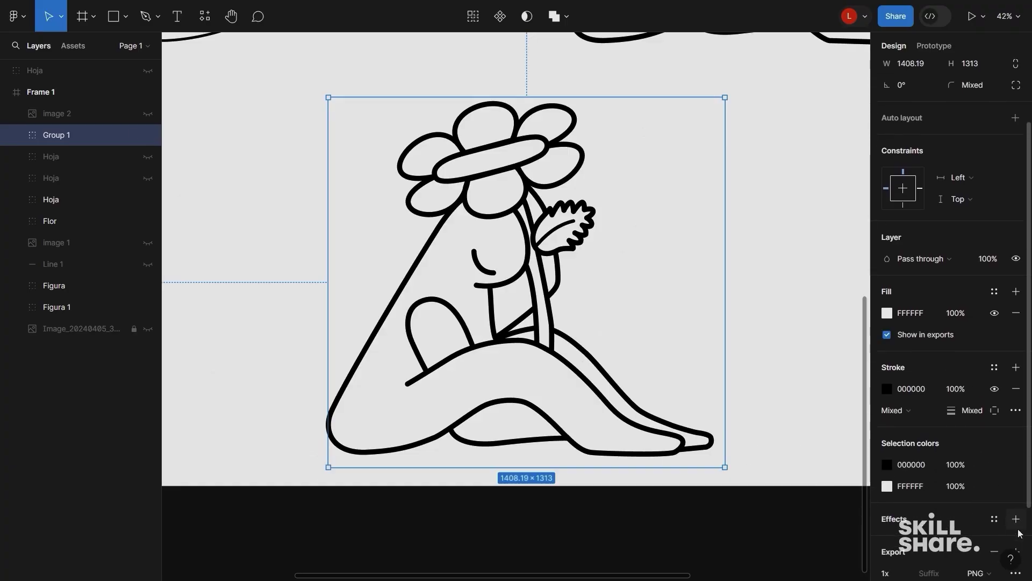
scroll(993, 470, down, 3)
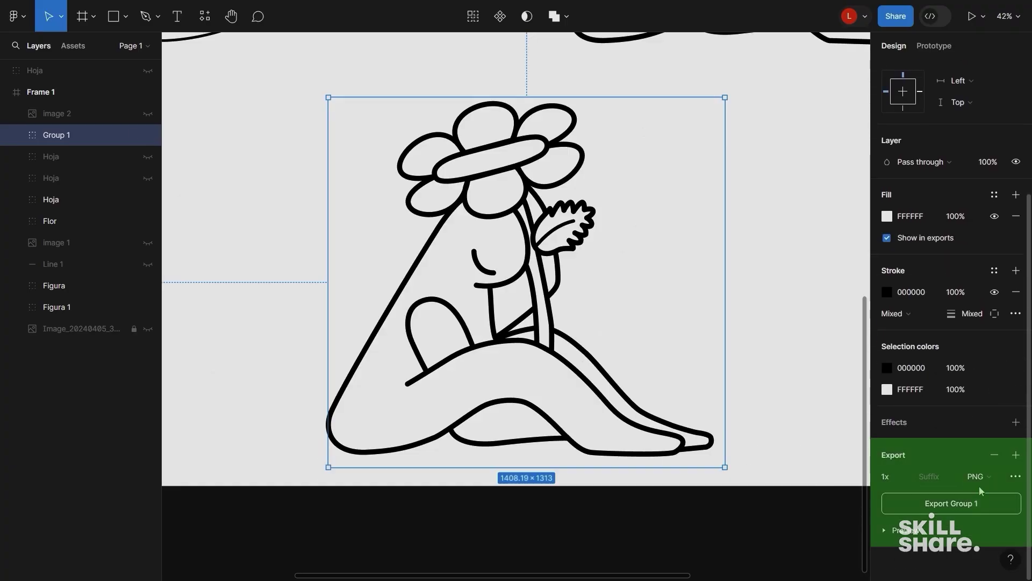
click(979, 477)
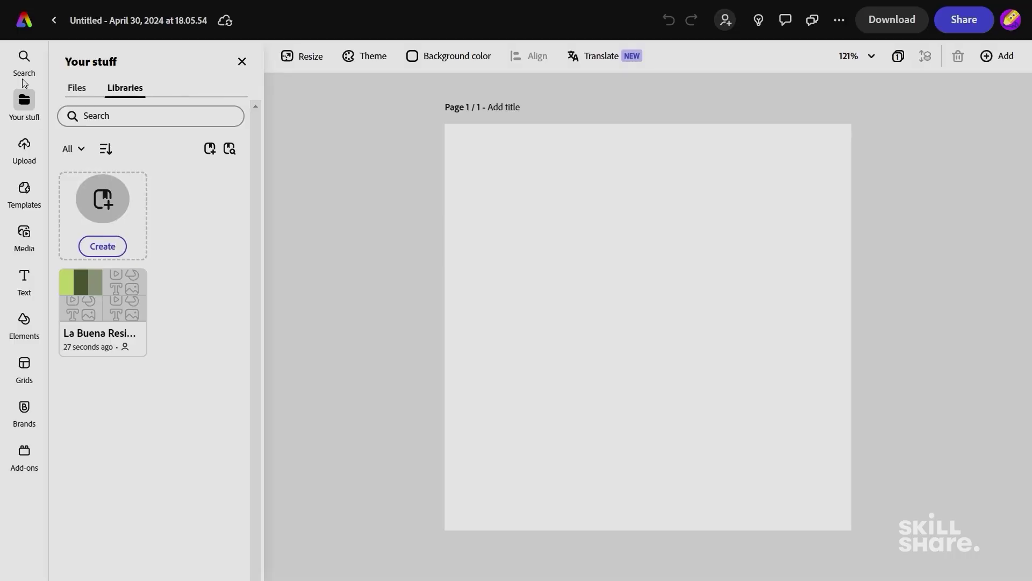
Step: Add the figure drawing from the La Buena Residencia library, shrink it and move it up-right
click(25, 73)
click(24, 102)
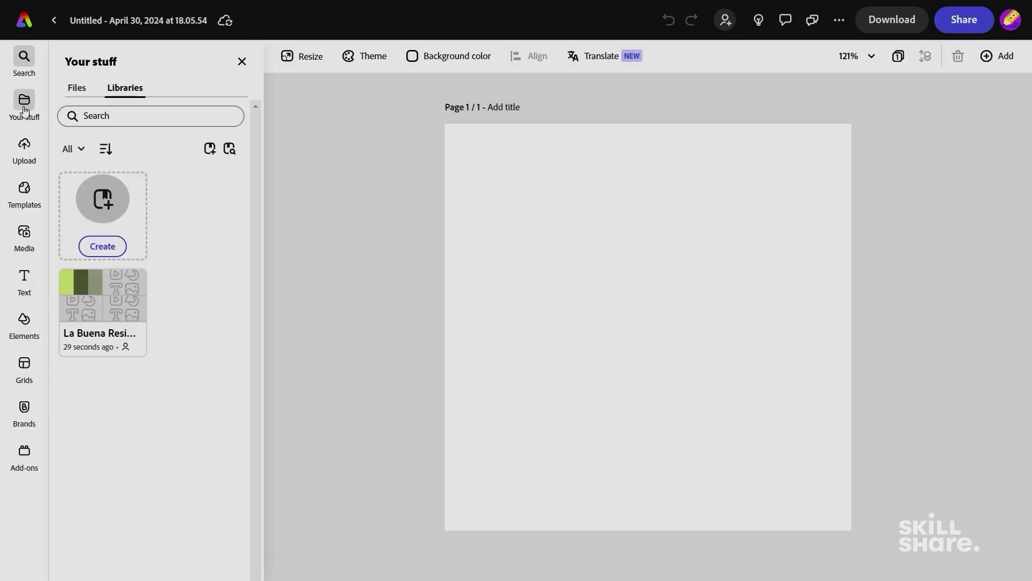
click(91, 308)
scroll(211, 306, down, 3)
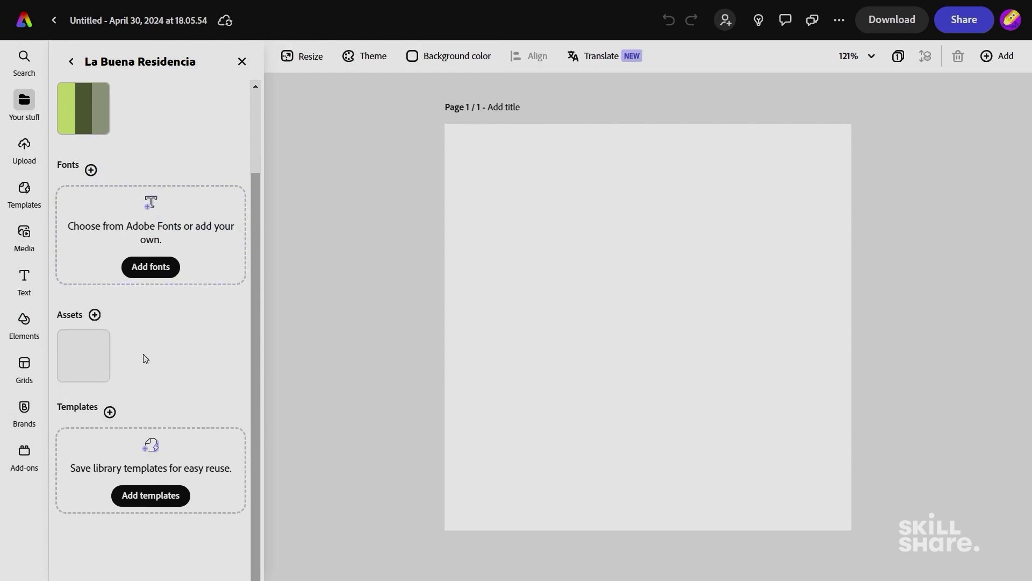
click(98, 365)
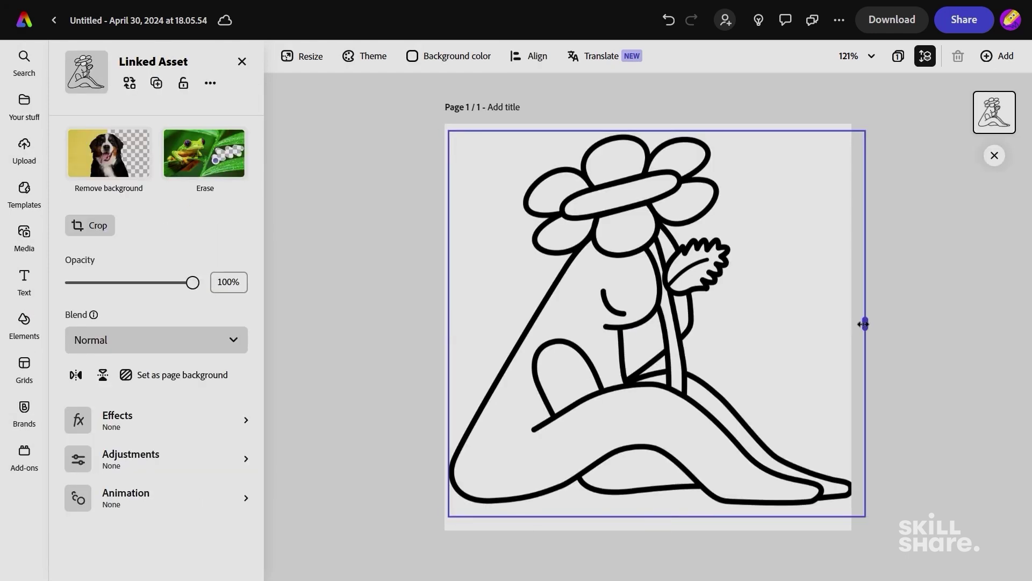
mouse_move(864, 324)
mouse_down()
mouse_move(843, 324)
mouse_move(855, 324)
mouse_up()
drag(854, 131, 727, 251)
drag(622, 359, 676, 314)
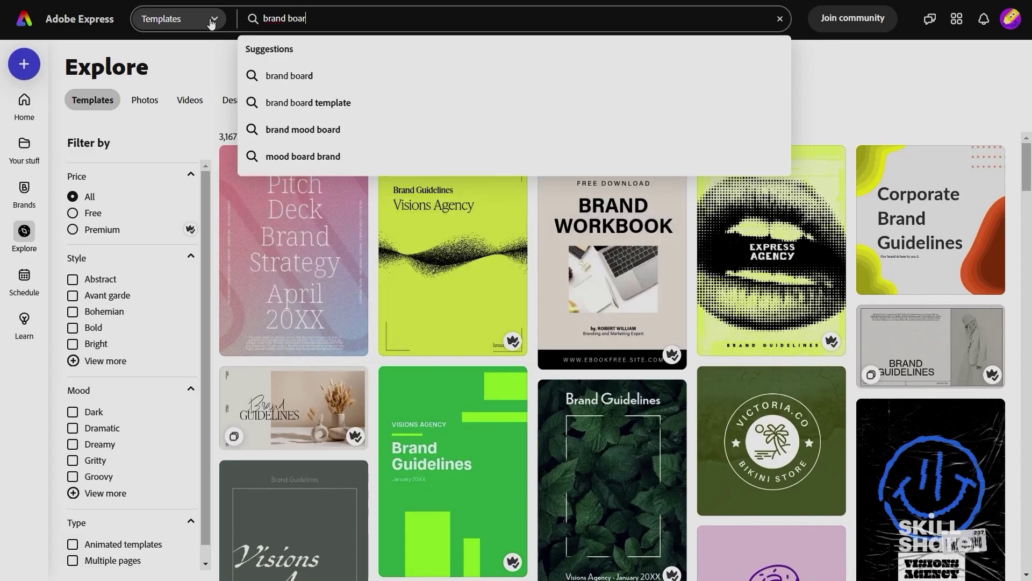
Step: Search templates for 'brand board', scroll through the results, then go back Home
key(Return)
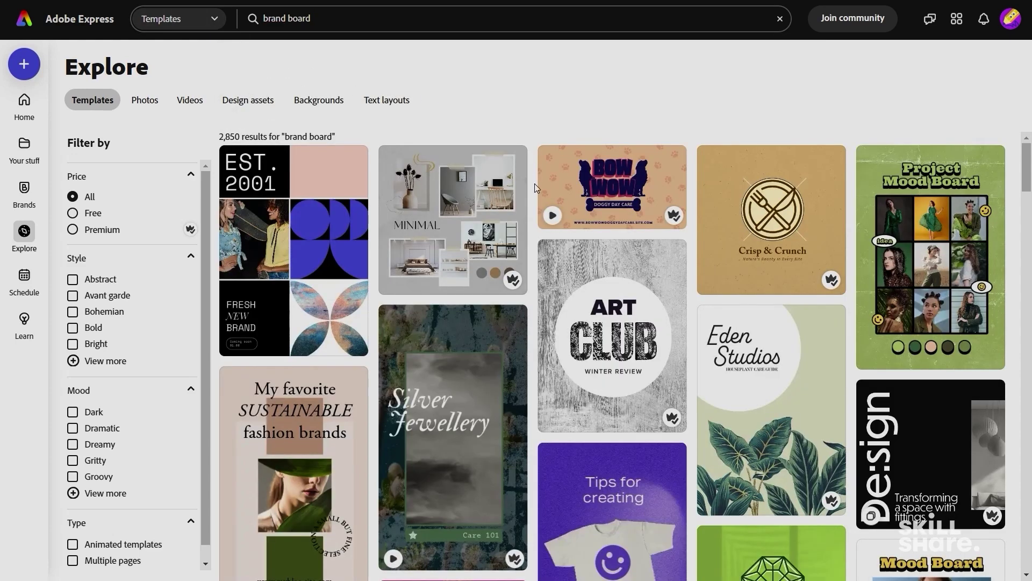
scroll(534, 186, down, 10)
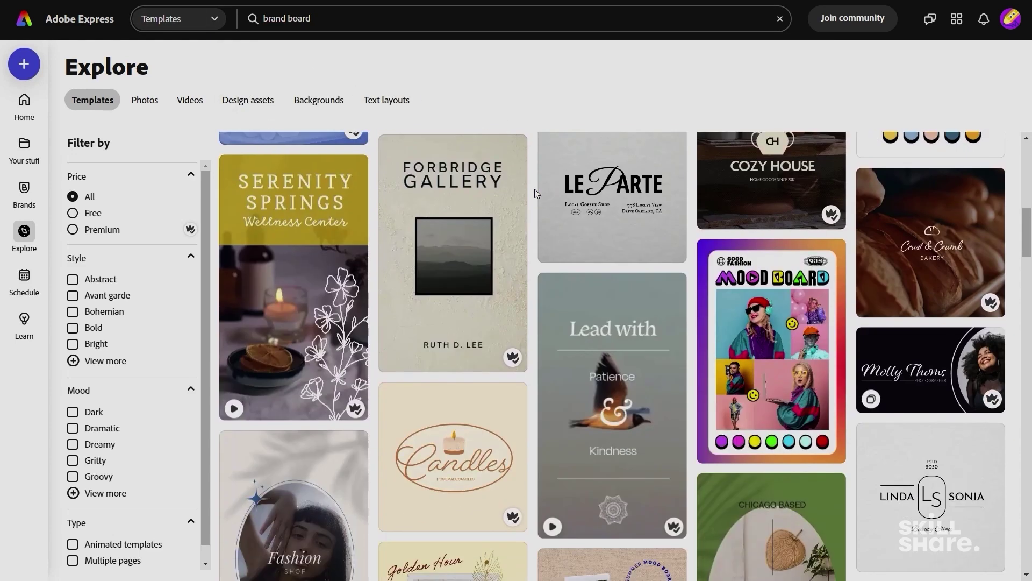
scroll(534, 189, down, 10)
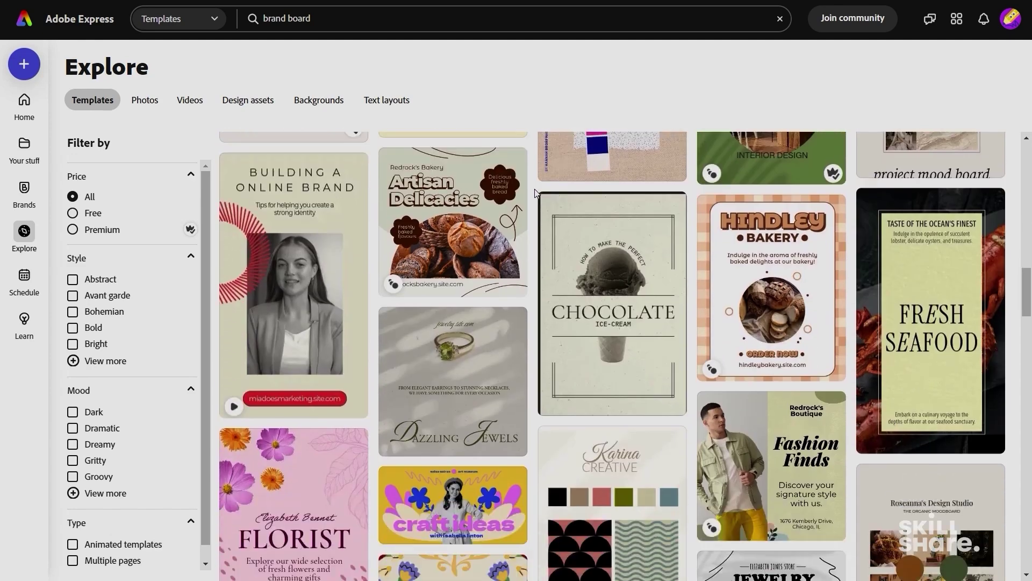
scroll(534, 189, down, 4)
scroll(534, 189, up, 12)
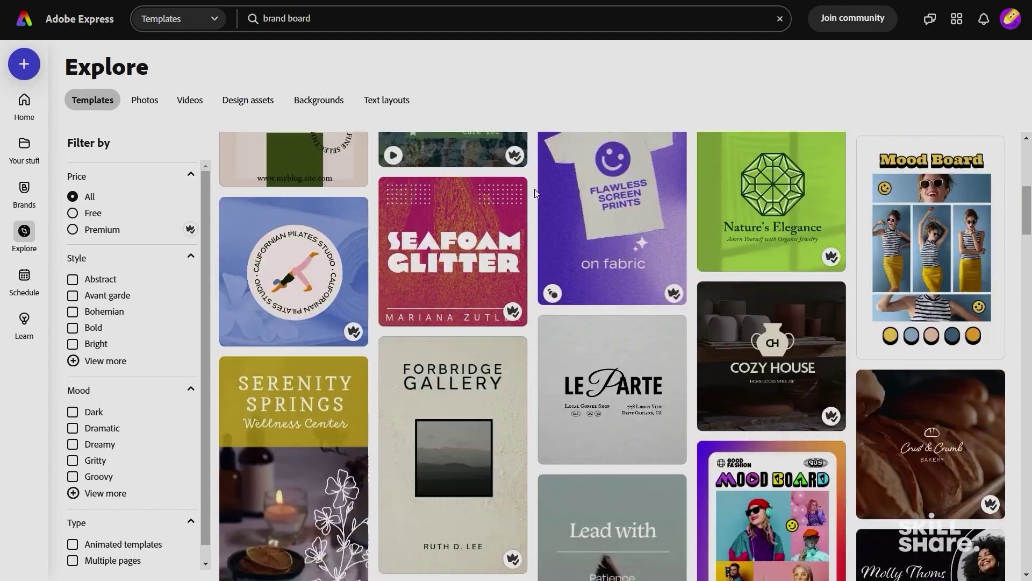
scroll(535, 189, up, 6)
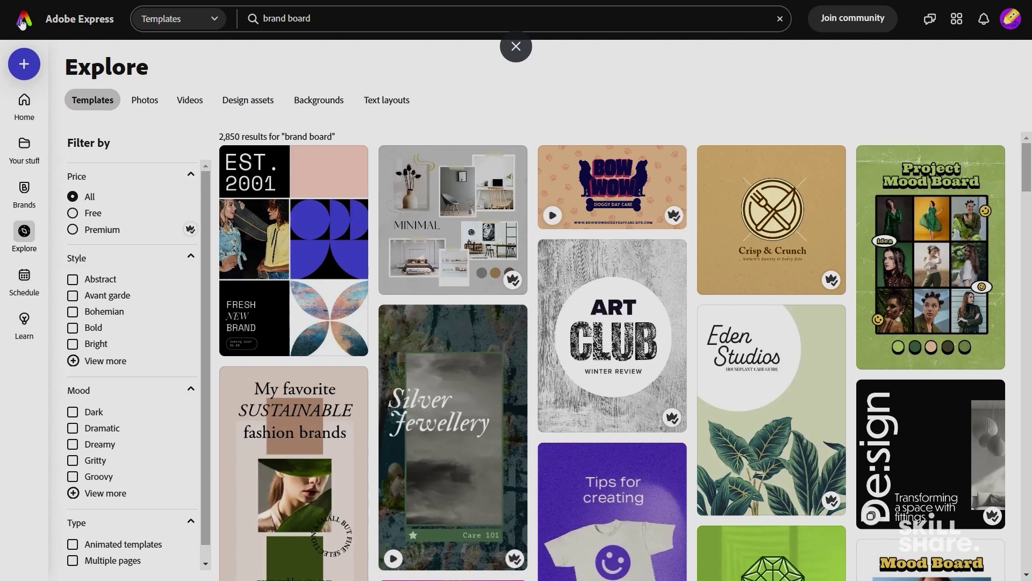
click(22, 22)
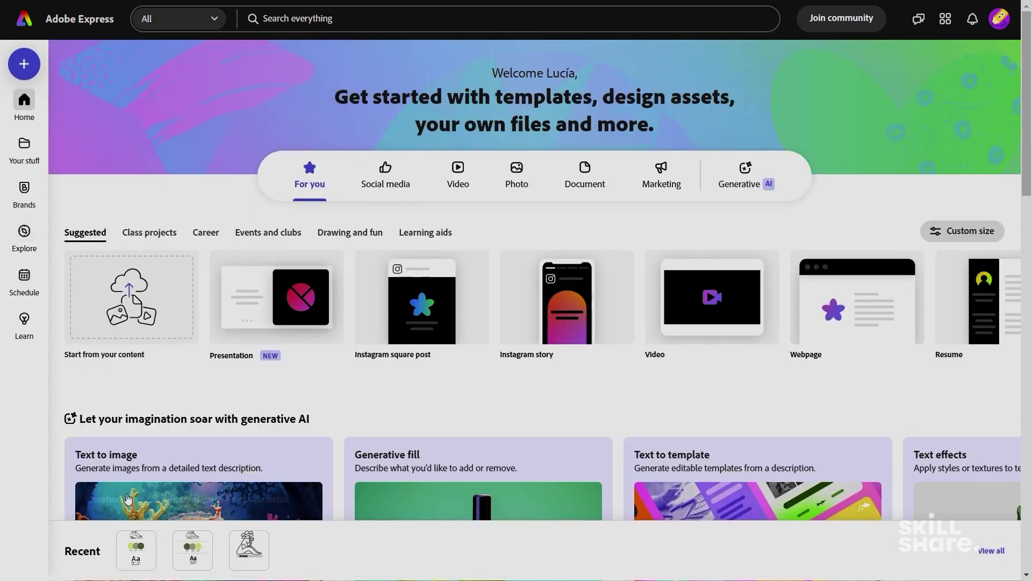
Step: Search Pinterest for 'brand board' and scroll through the pins for layout ideas
click(136, 550)
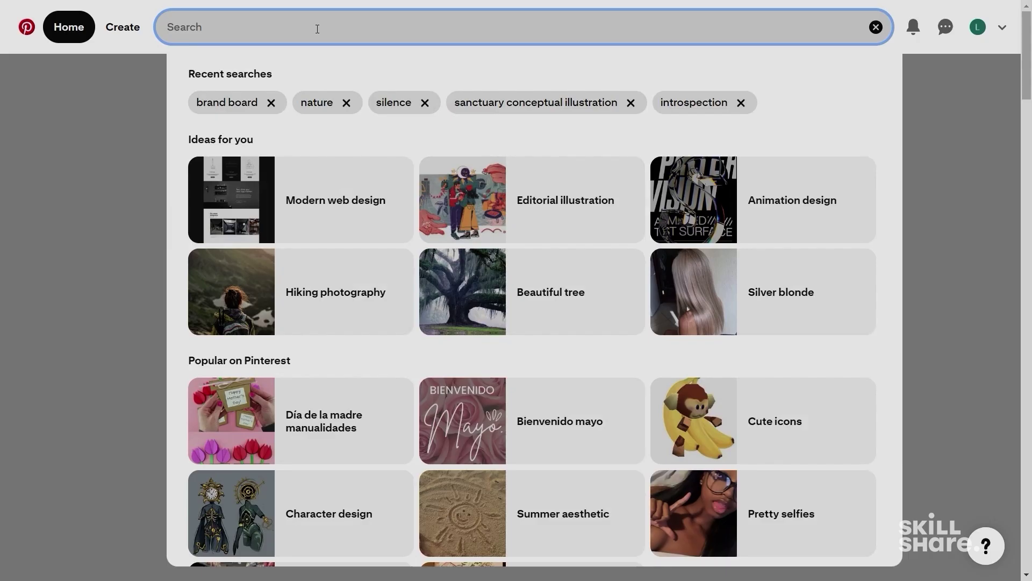
text(brand board)
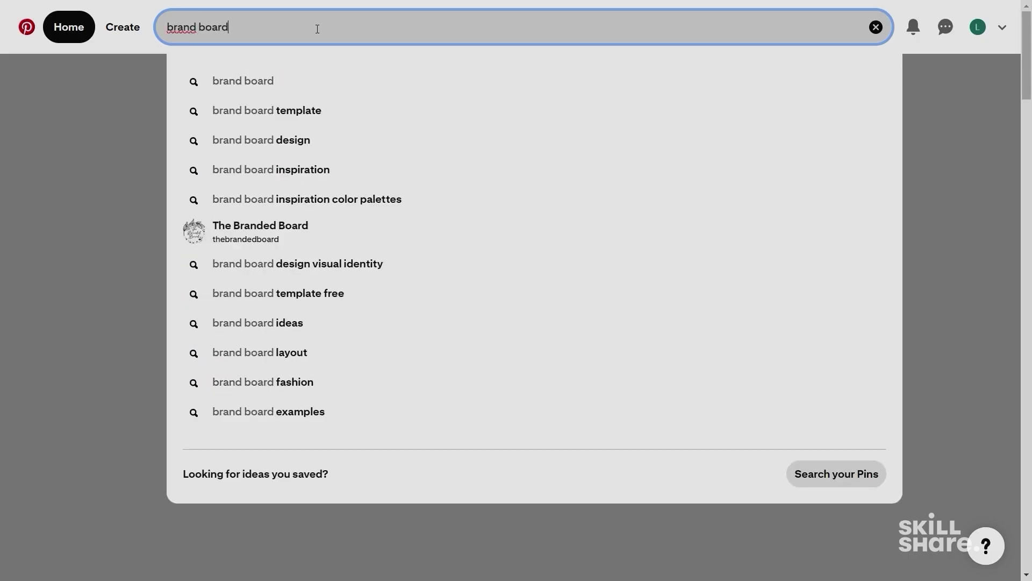
key(Return)
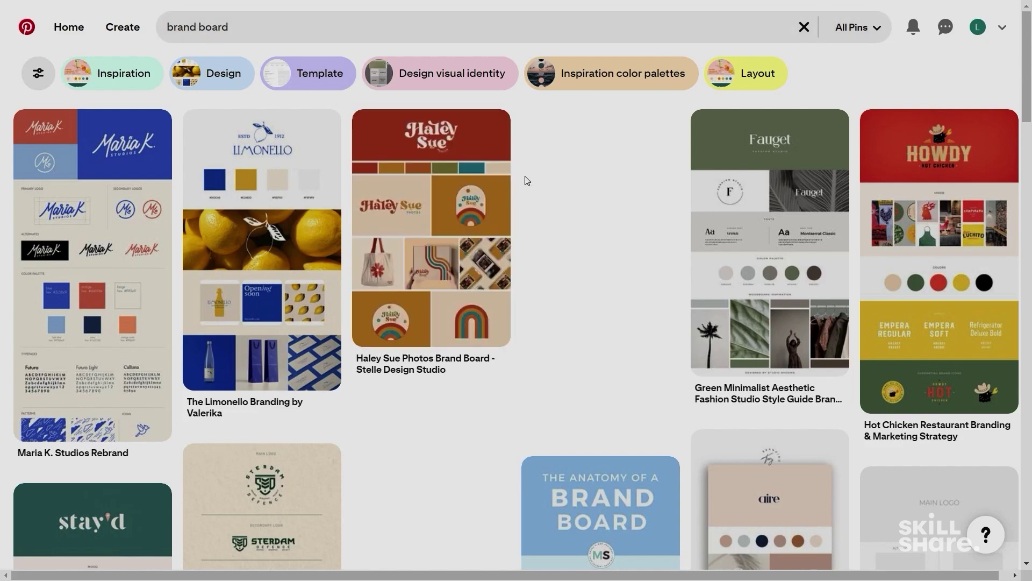
scroll(526, 180, down, 6)
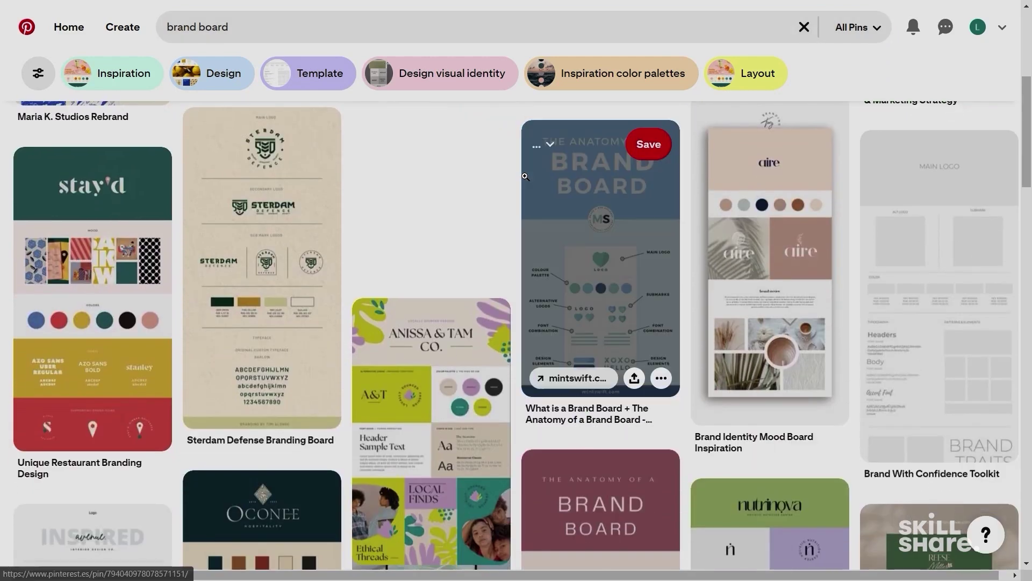
scroll(525, 176, down, 3)
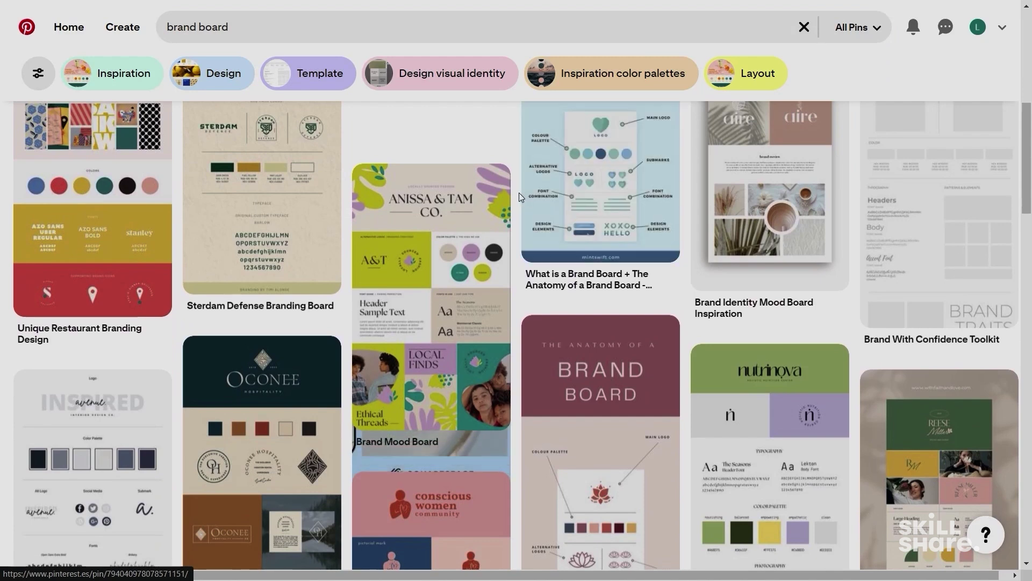
scroll(517, 203, down, 3)
scroll(516, 203, down, 5)
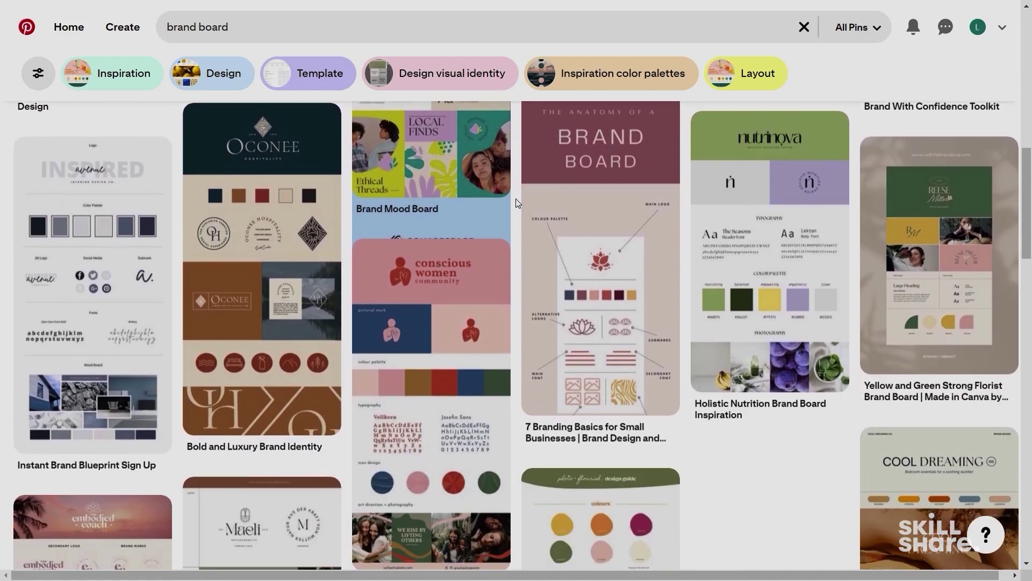
scroll(516, 203, down, 3)
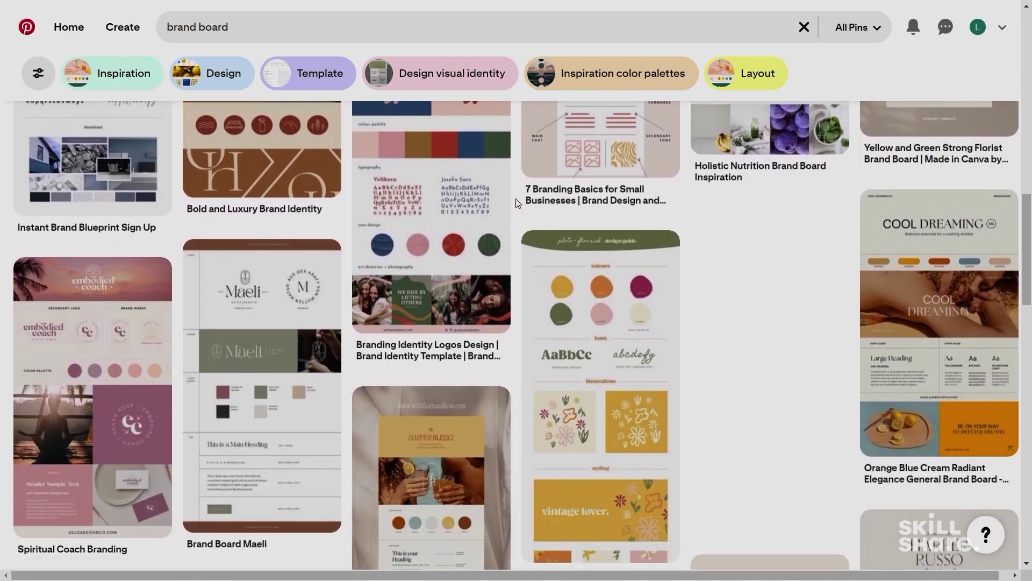
scroll(517, 203, up, 7)
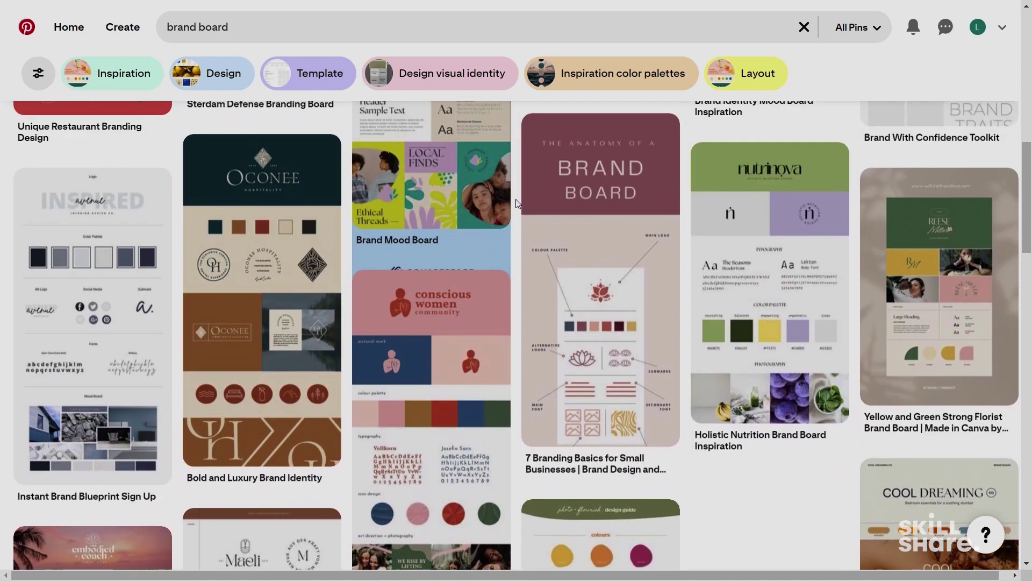
scroll(516, 203, up, 9)
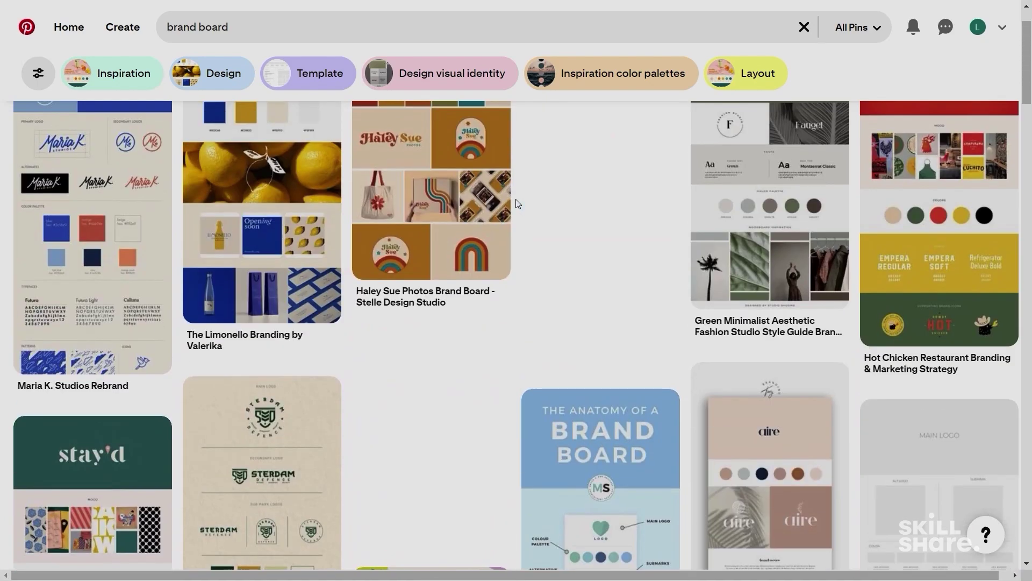
scroll(517, 202, up, 1)
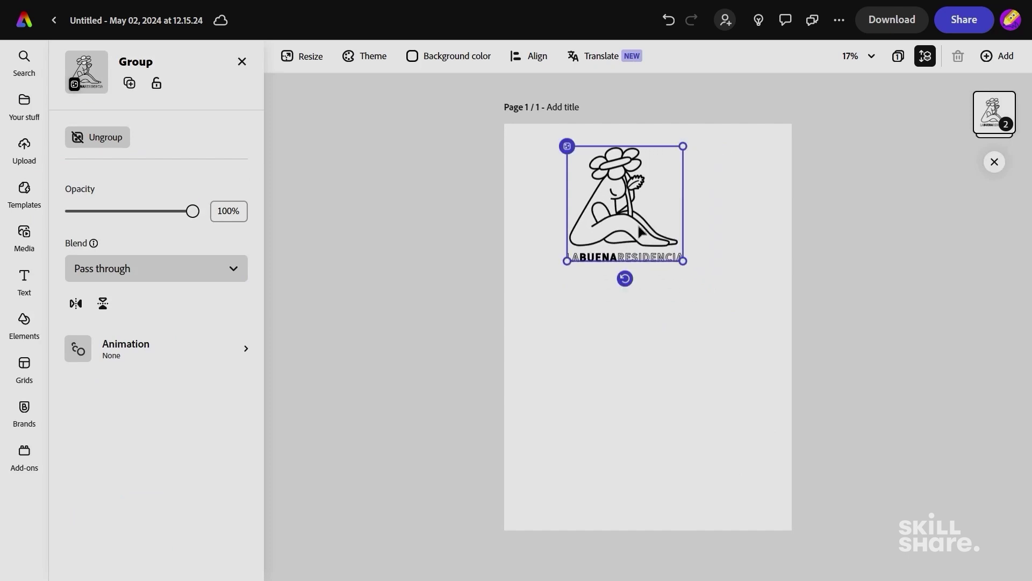
Step: Centre the flower-figure logo on the page
drag(639, 222, 662, 219)
click(663, 400)
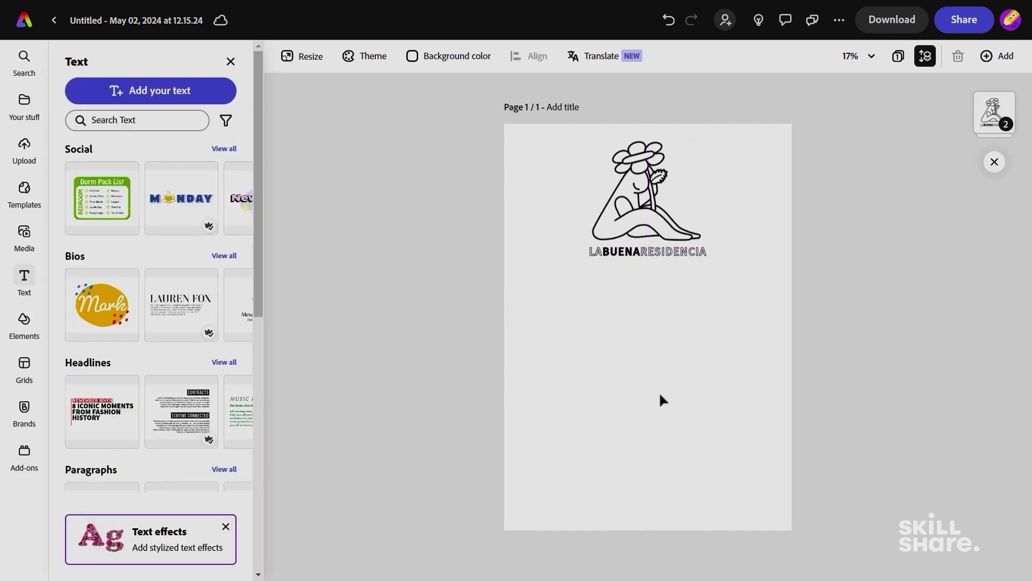
click(24, 321)
click(232, 88)
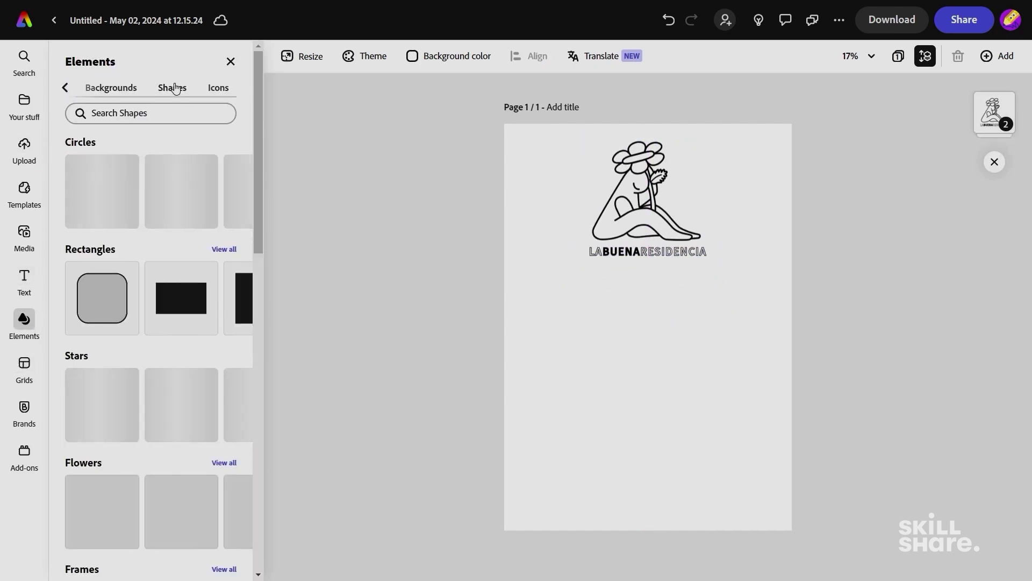
Step: Place a plain line under the wordmark, stretch it across the page, and colour it dark green
scroll(179, 396, down, 5)
scroll(175, 389, down, 6)
click(223, 214)
scroll(161, 322, down, 2)
drag(102, 392, 645, 278)
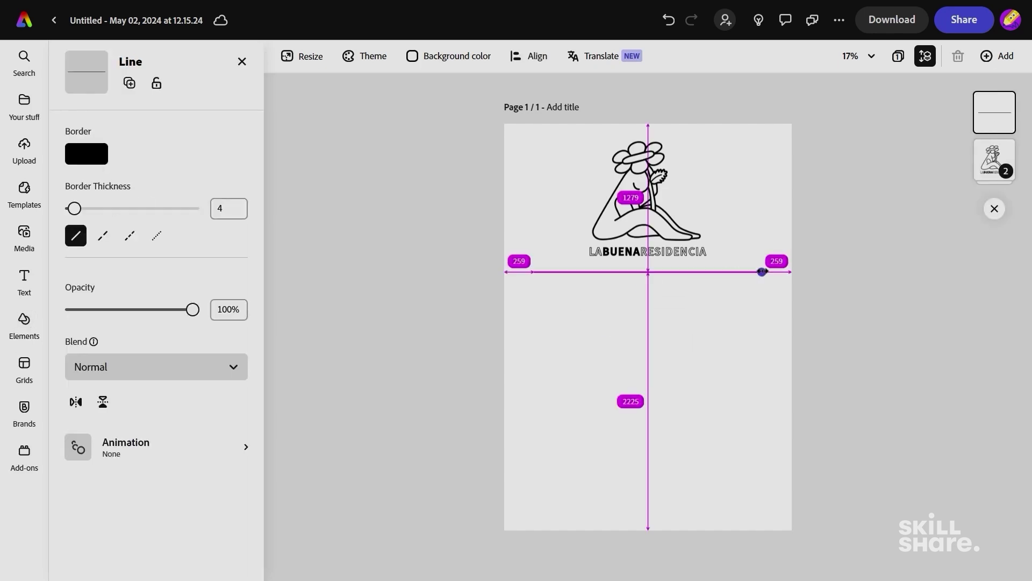
drag(767, 272, 770, 272)
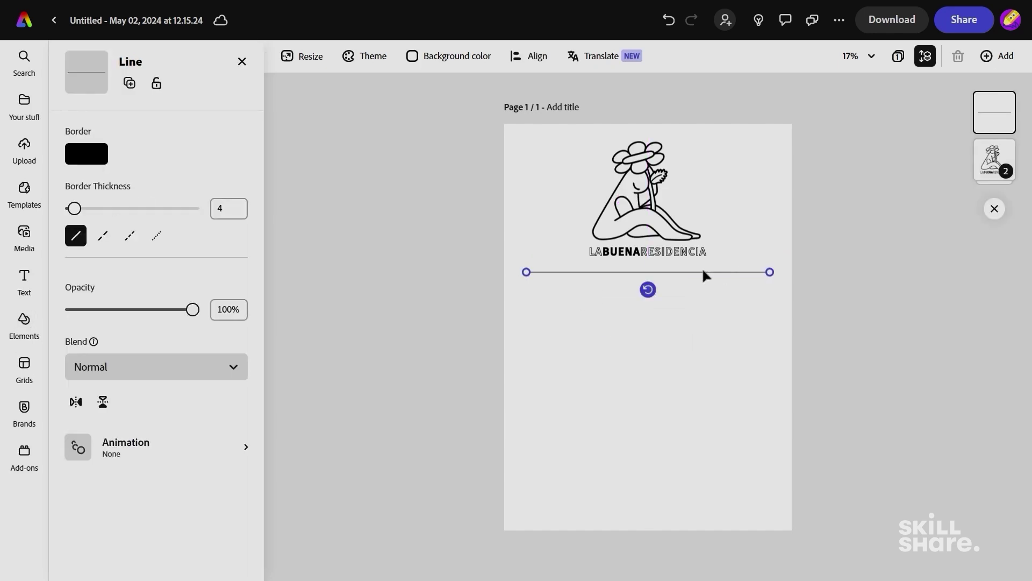
click(79, 161)
click(167, 232)
click(597, 358)
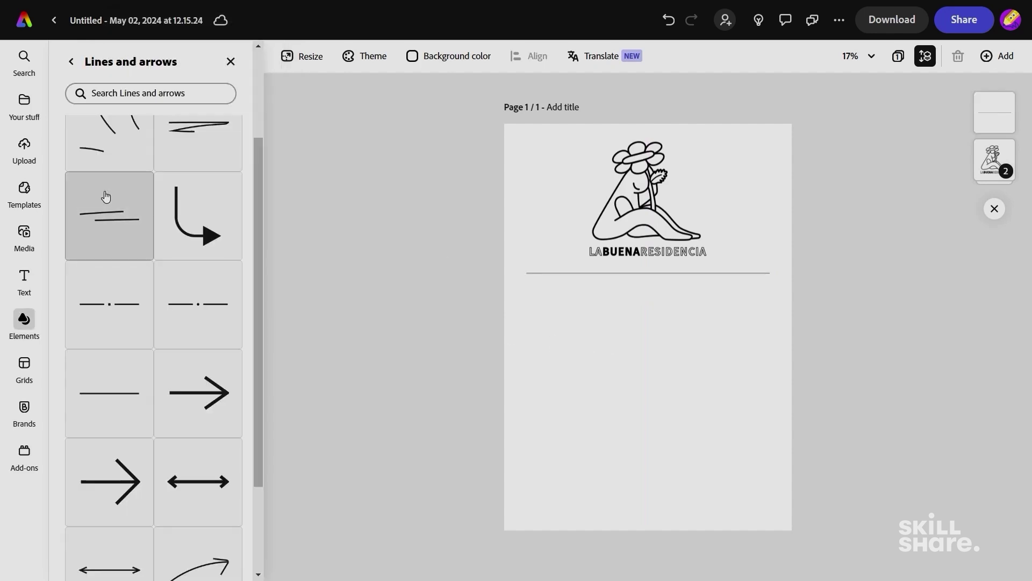
scroll(106, 197, up, 5)
Step: Add a circle below the divider and duplicate it into three overlapping circles
click(71, 62)
click(102, 191)
drag(667, 334, 694, 329)
right_click(604, 340)
click(605, 334)
Step: Fill the circles lime green, muted sage green and dark olive, left to right
click(86, 154)
click(136, 231)
click(656, 333)
click(86, 153)
click(163, 230)
click(709, 349)
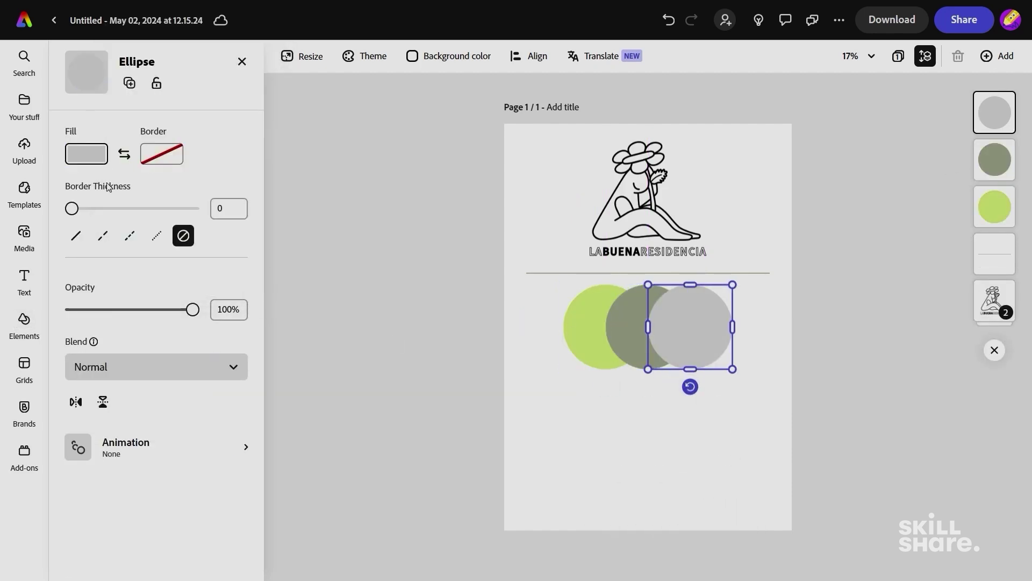
click(86, 154)
click(108, 231)
Step: Select the circles, then undo an accidental change to the logo group
drag(556, 279, 684, 333)
click(563, 350)
click(689, 237)
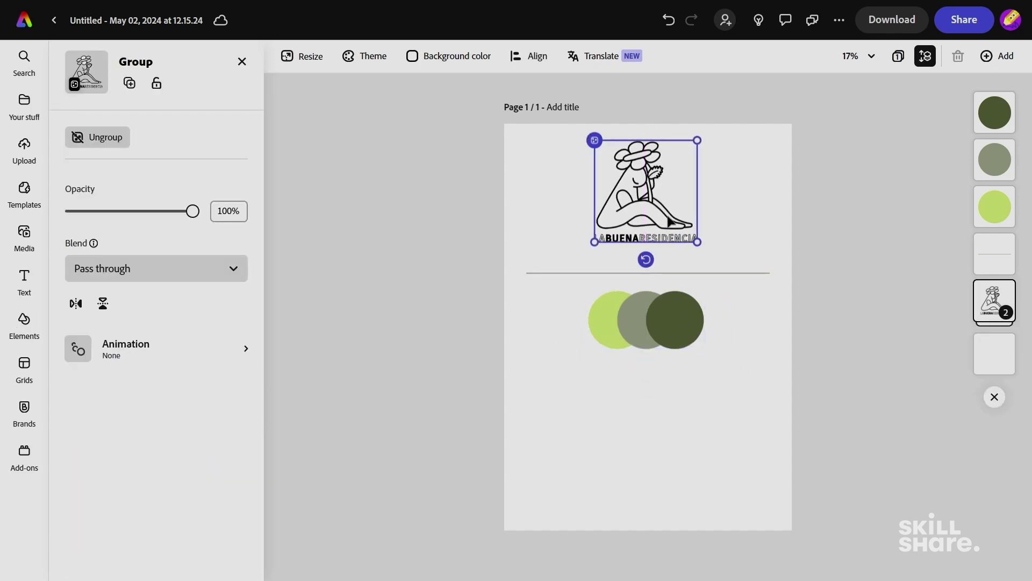
key(ctrl+z)
Step: Scale the whole layout down proportionally and reposition it on the page
key(ctrl+a)
drag(769, 348, 737, 321)
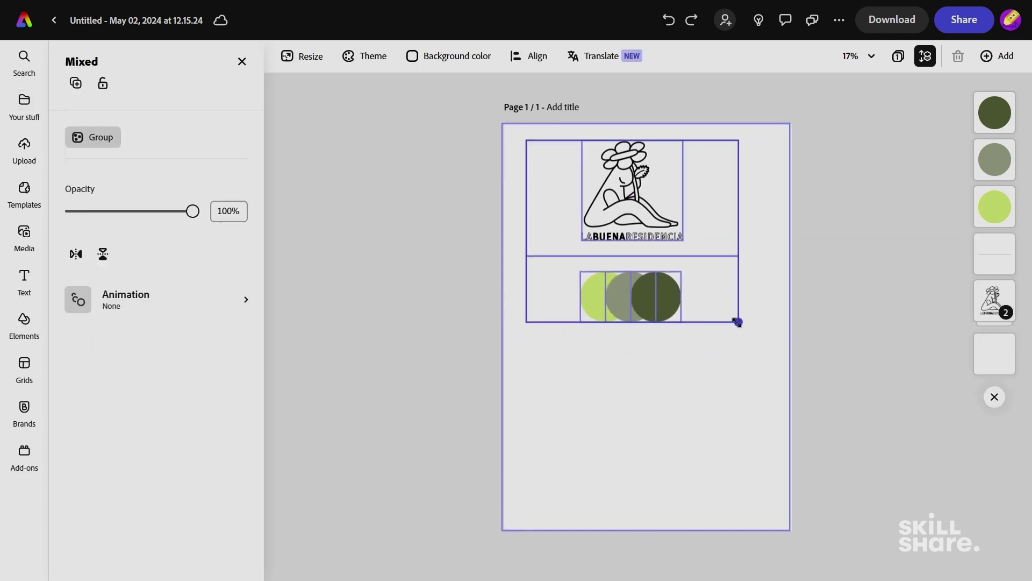
drag(687, 233, 695, 234)
click(593, 299)
click(665, 306)
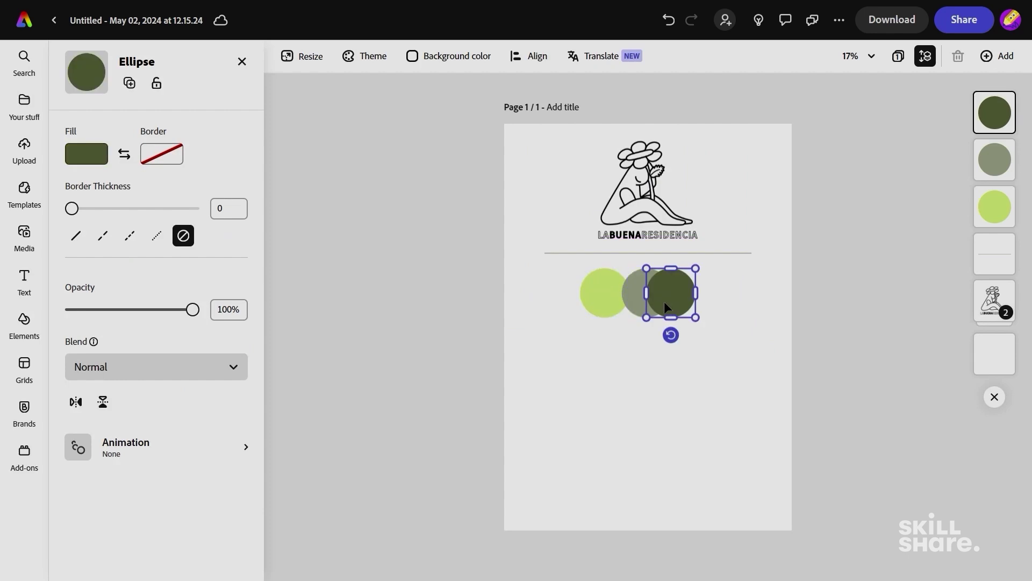
Step: Add a black square from the Rectangles shapes and fill it dark red (#9E3636)
click(25, 280)
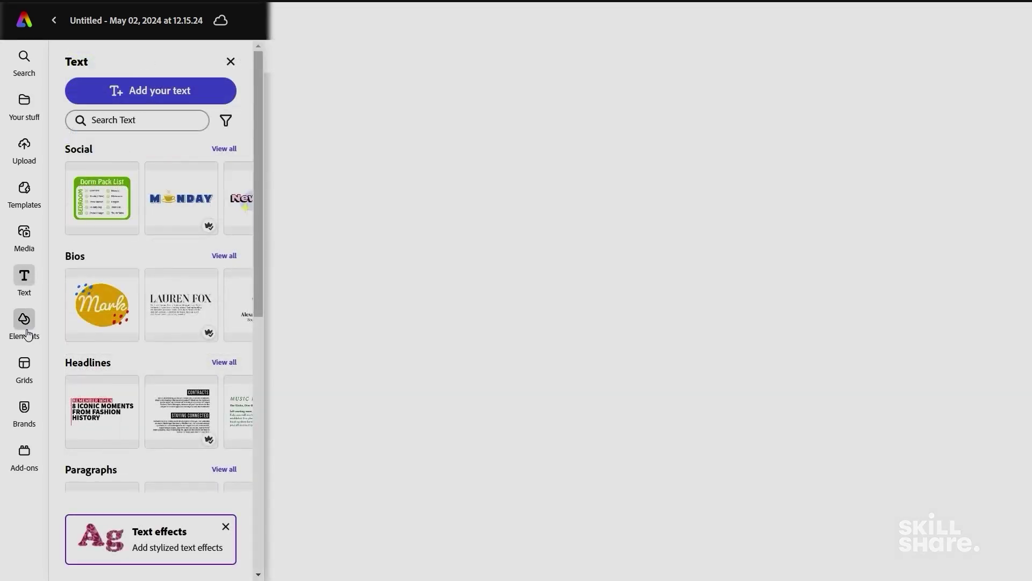
click(24, 323)
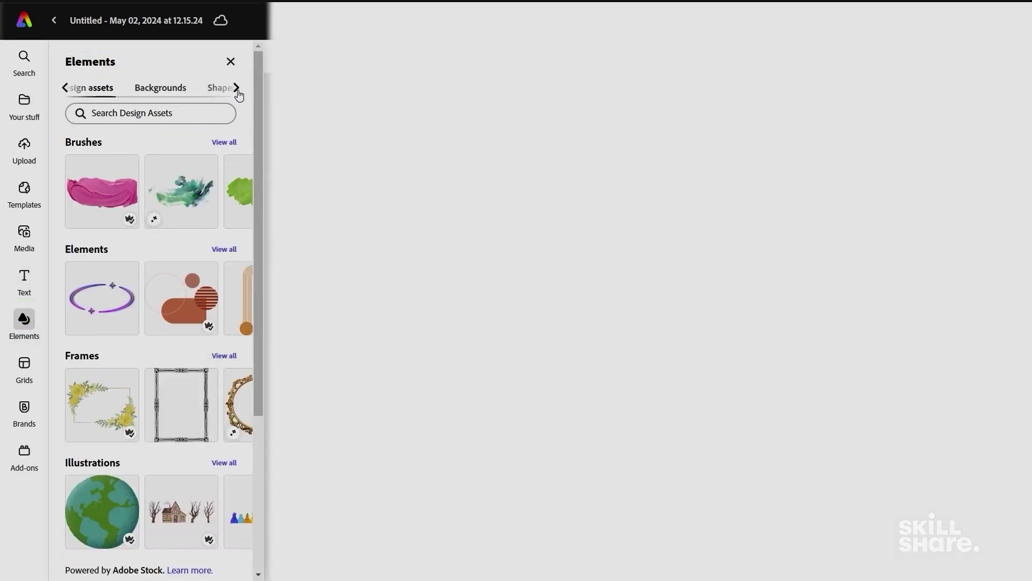
click(171, 90)
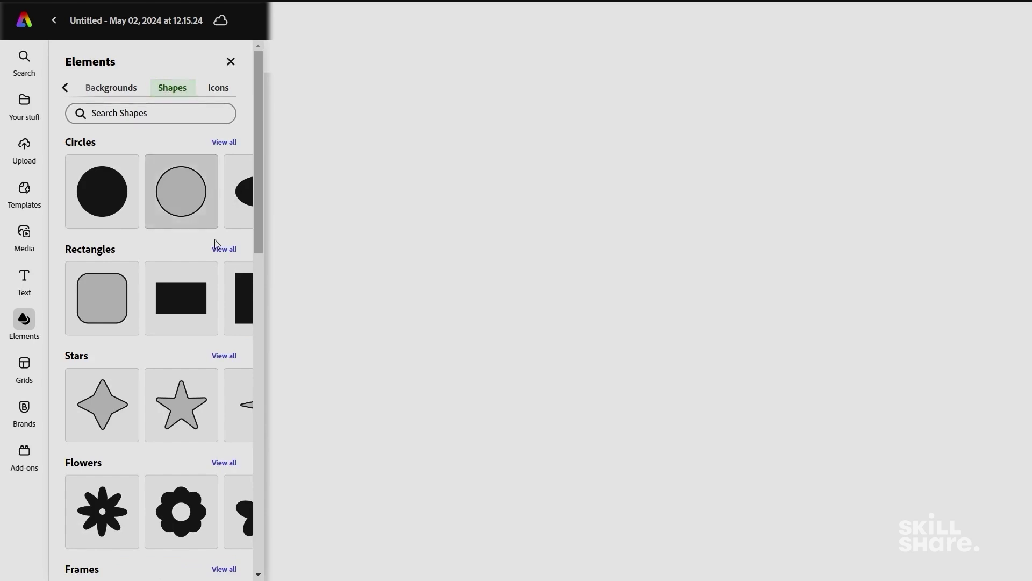
drag(258, 199, 257, 230)
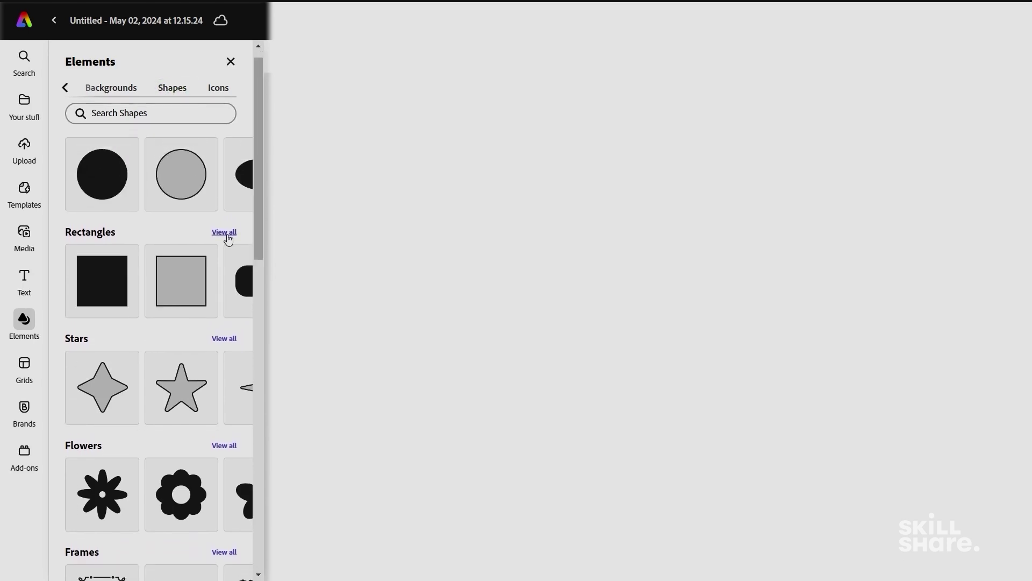
click(227, 235)
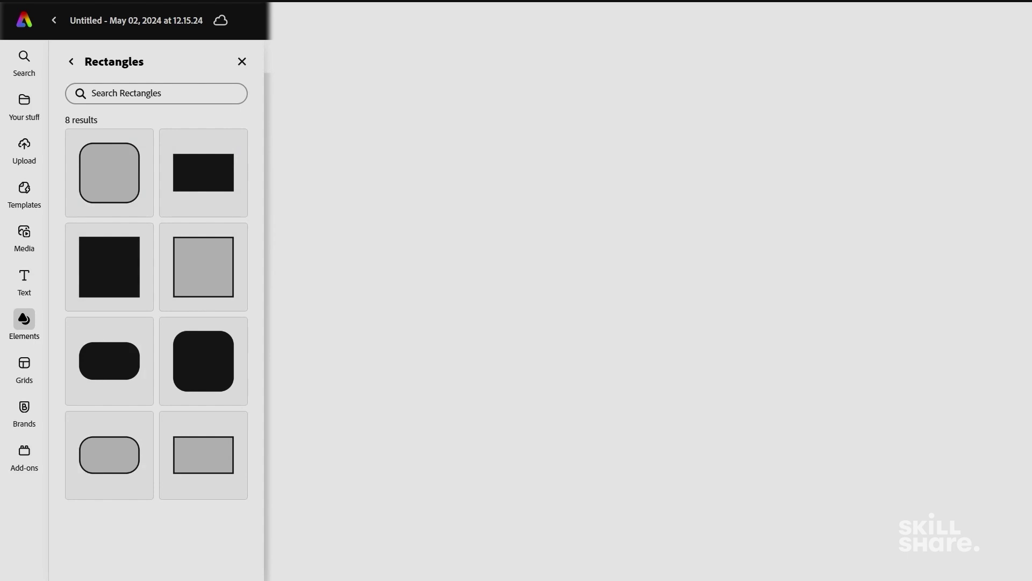
click(109, 267)
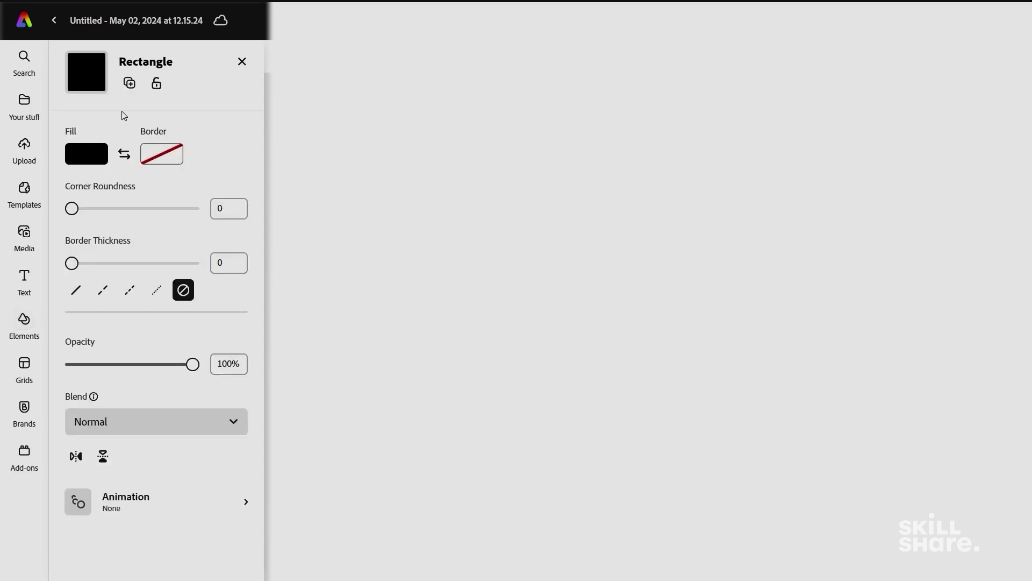
click(98, 157)
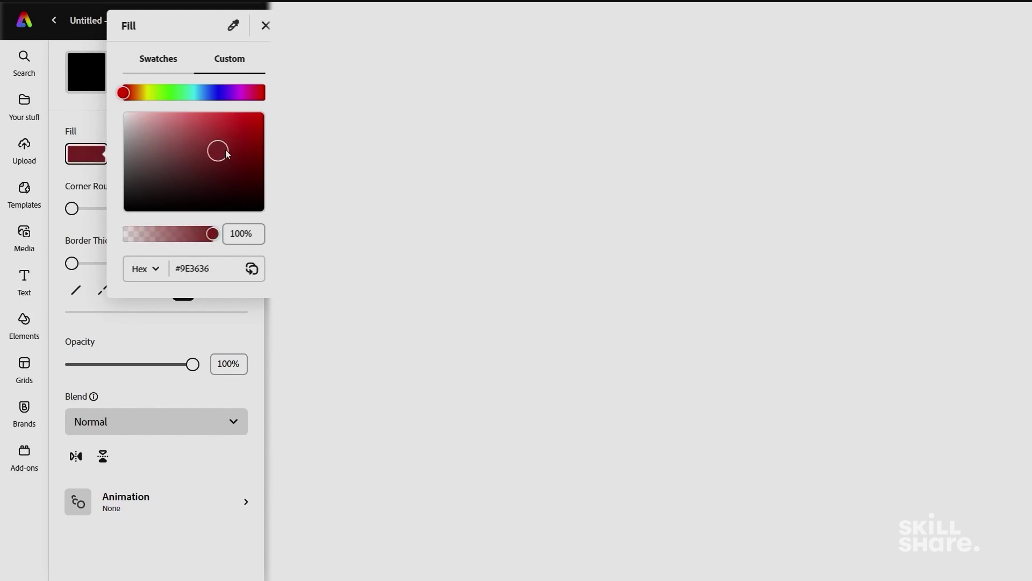
click(259, 24)
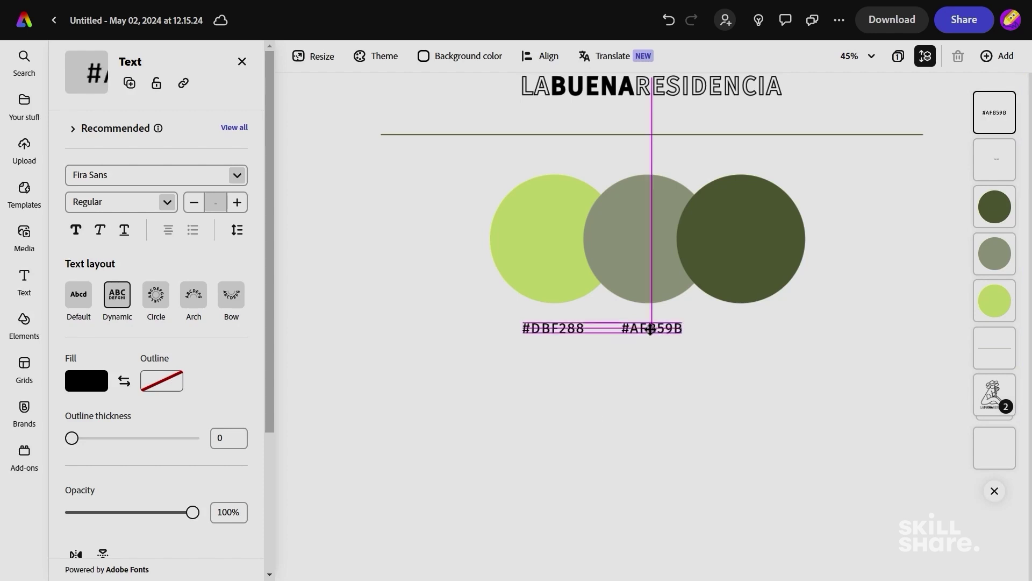
Step: Copy the #AFB59B label under the dark olive circle and change it to #687348
drag(650, 328, 743, 335)
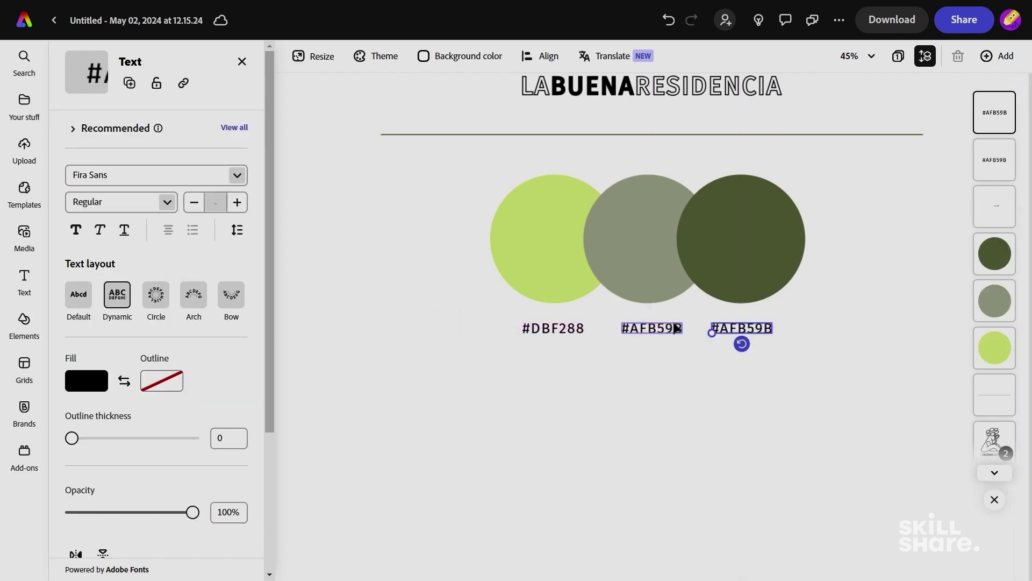
click(740, 236)
click(86, 154)
click(251, 268)
double_click(738, 328)
text(#687348)
Step: Add a second divider line below the circles and a new, smaller text box
scroll(699, 337, down, 3)
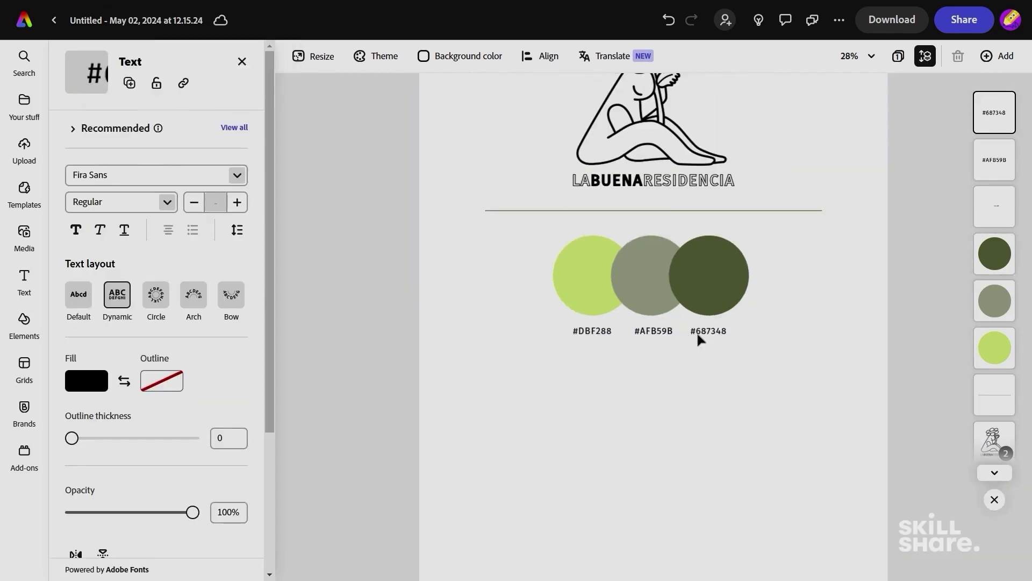
drag(682, 211, 679, 347)
click(417, 324)
click(24, 280)
click(134, 87)
drag(594, 362, 642, 328)
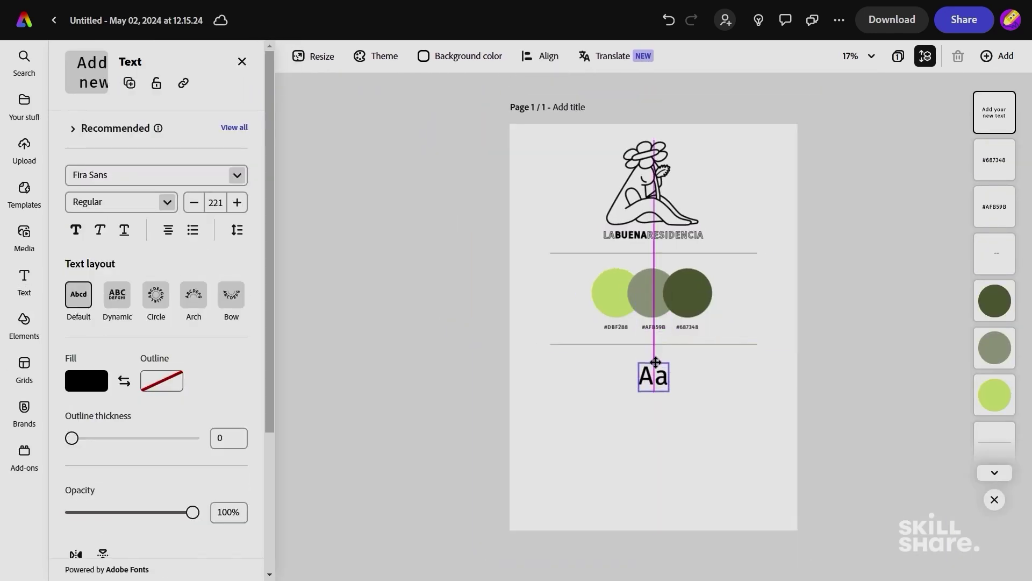
Step: Enlarge the Aa sample and turn a copied label into a single-line Fira label
mouse_move(670, 392)
mouse_down()
mouse_move(687, 406)
mouse_move(671, 397)
mouse_up()
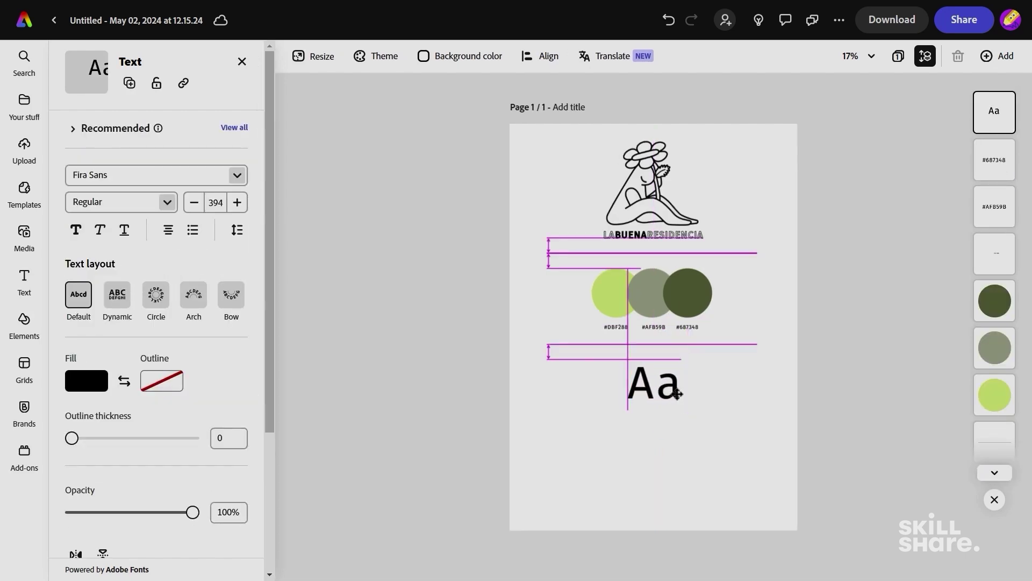
drag(665, 329, 660, 418)
double_click(657, 417)
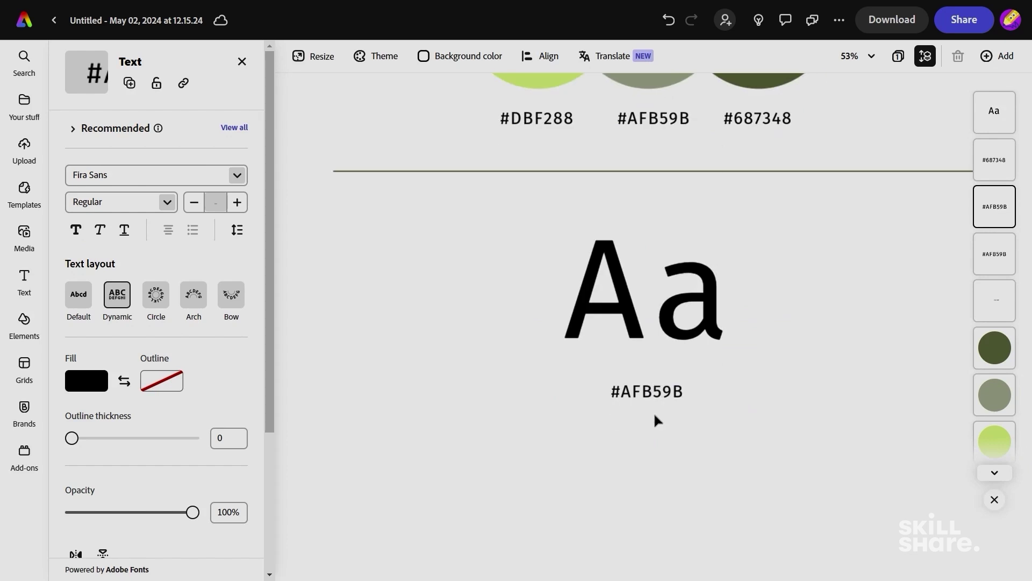
key(BackSpace)
key(BackSpace)
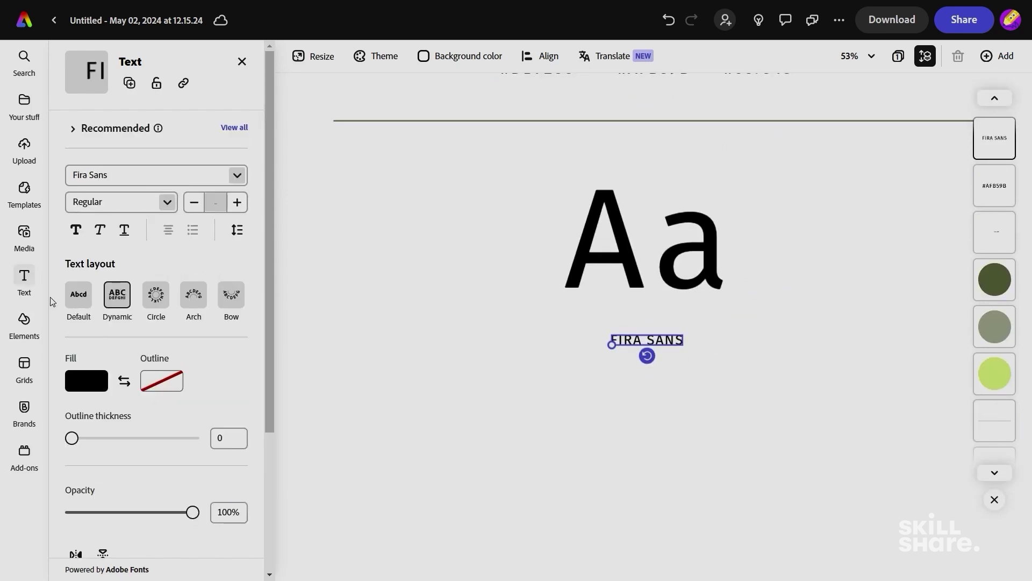
key(Escape)
drag(674, 435, 578, 216)
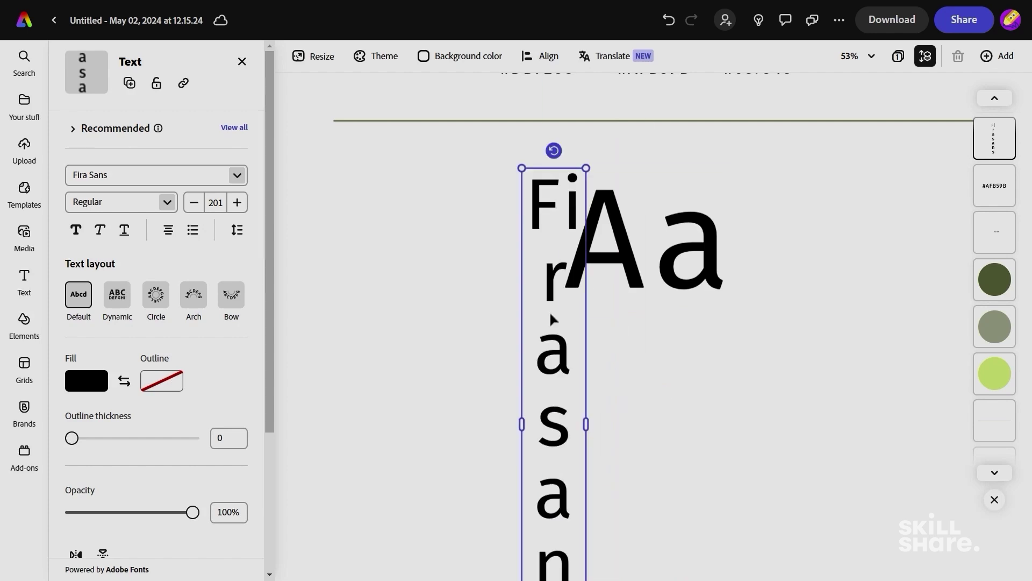
drag(582, 420, 848, 410)
Step: Correct the text to 'Fira Sans', shrink it to about half size, and place it under Aa
click(708, 213)
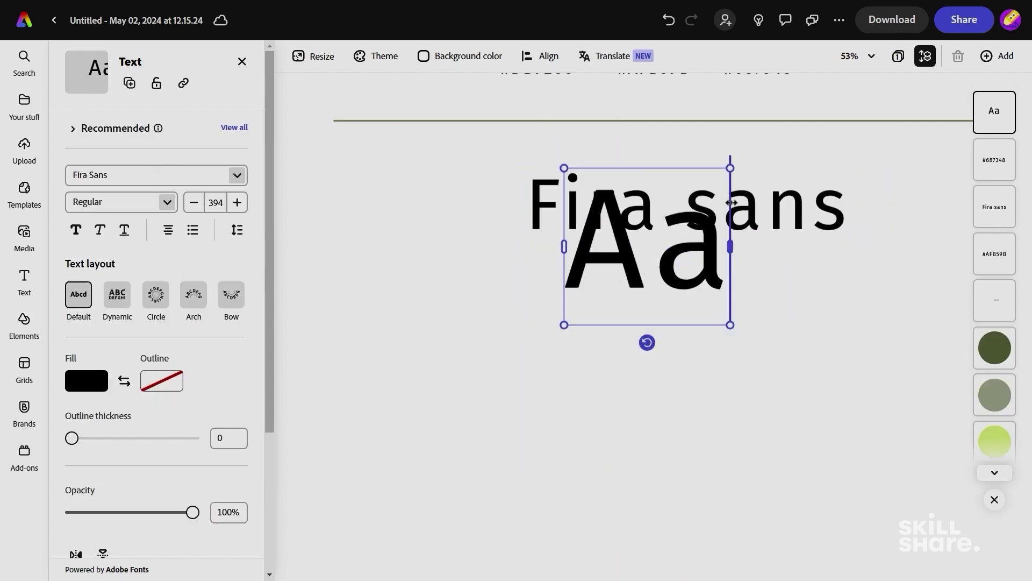
drag(708, 213, 670, 352)
double_click(679, 350)
text(Sans)
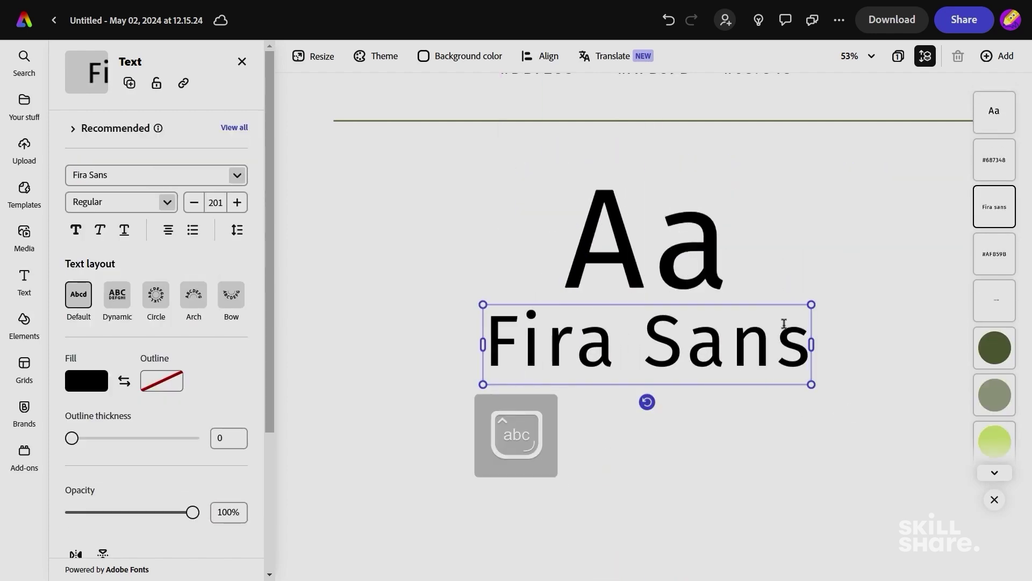
key(Escape)
drag(731, 328, 723, 420)
drag(697, 347, 703, 318)
click(730, 359)
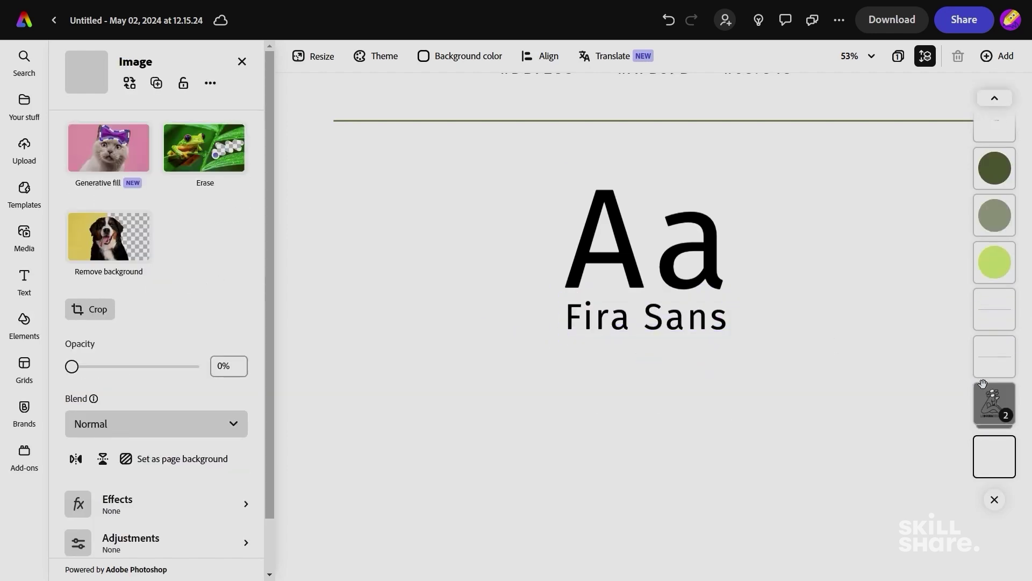
Step: Duplicate Fira Sans below and type the alphabet, digits and symbols at size 24, left-aligned
click(627, 330)
alt+drag(627, 329, 624, 366)
text(ABCDEFGH)
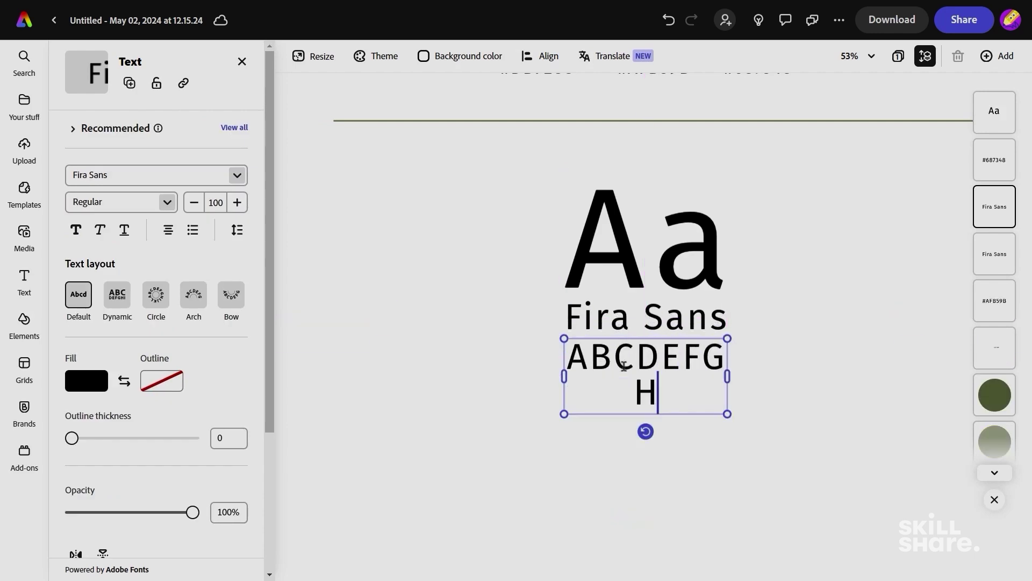
text(IJKLMNOPQRSTUVW)
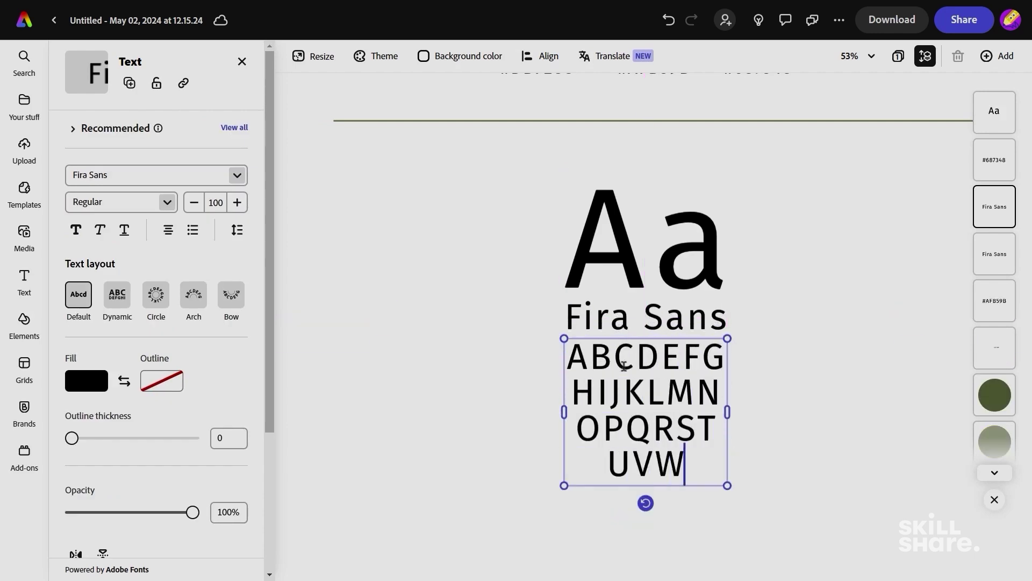
text(XYZabcdefghij)
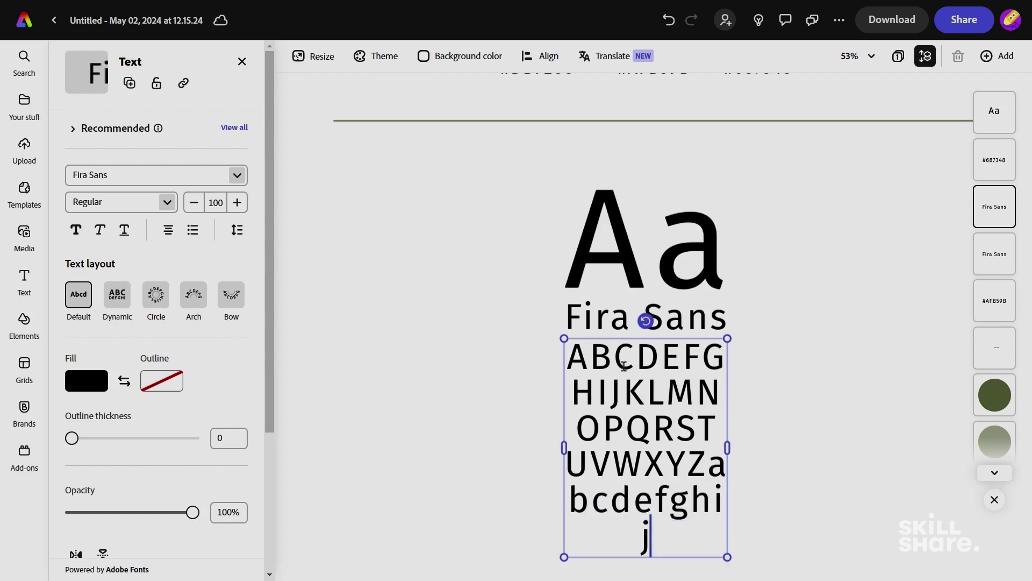
text(klmnopqrstuvwxyz)
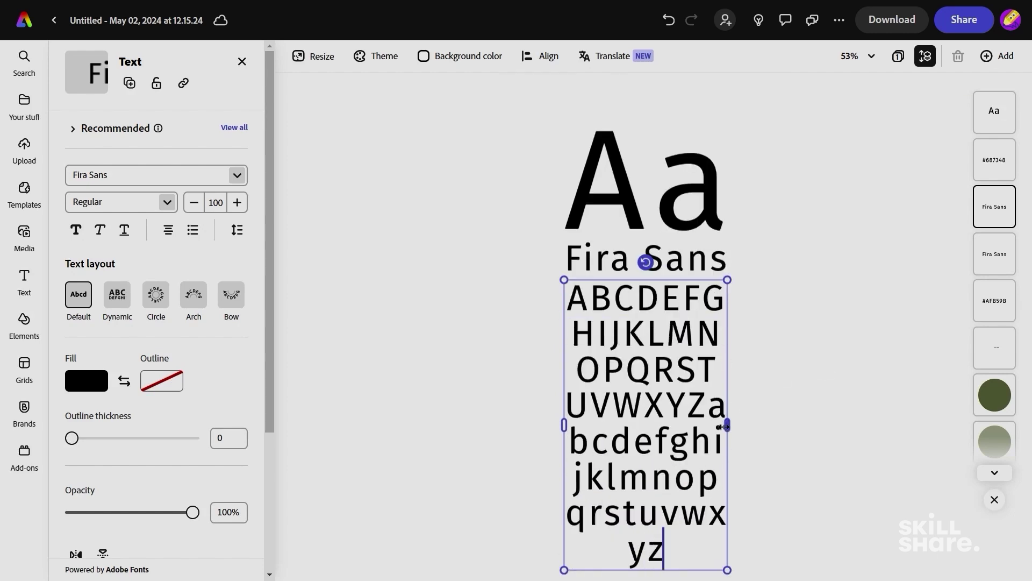
key(ctrl+a)
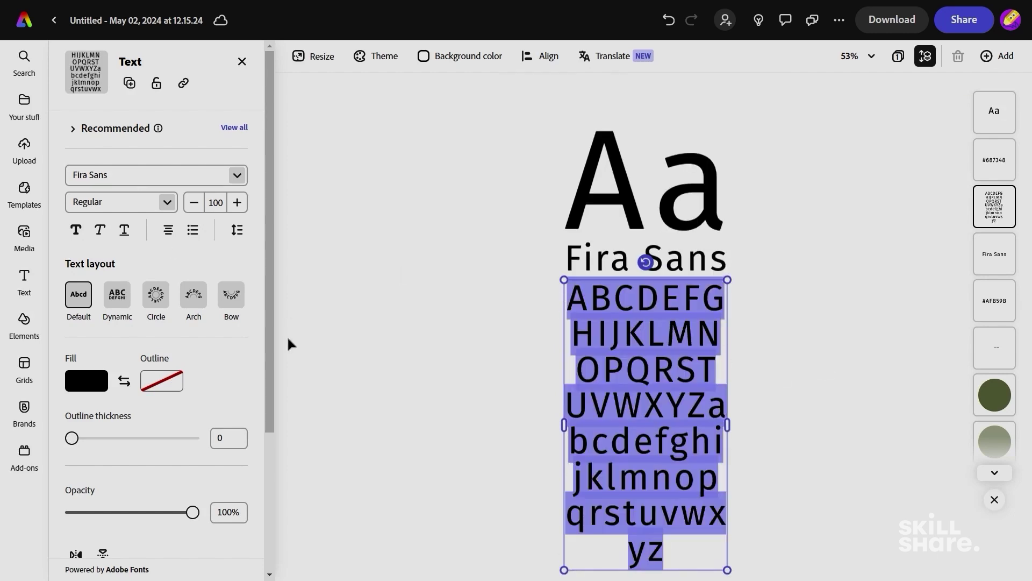
click(222, 205)
click(219, 436)
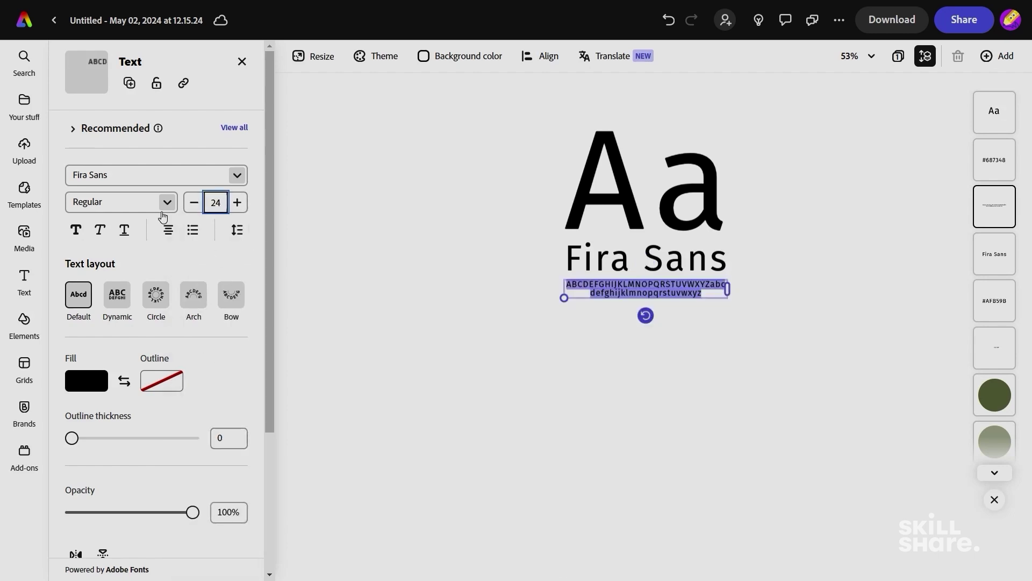
click(142, 262)
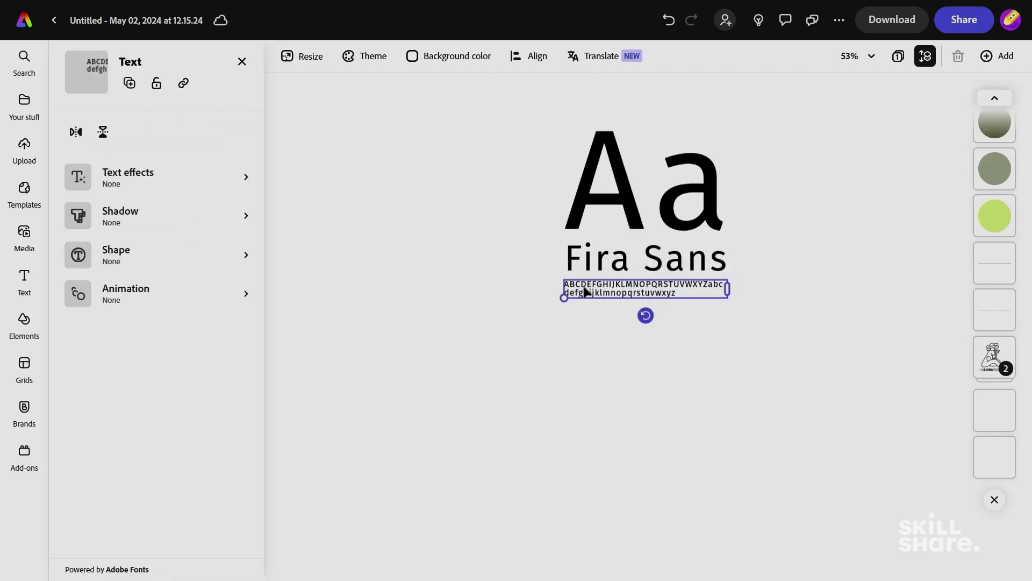
click(236, 203)
click(713, 291)
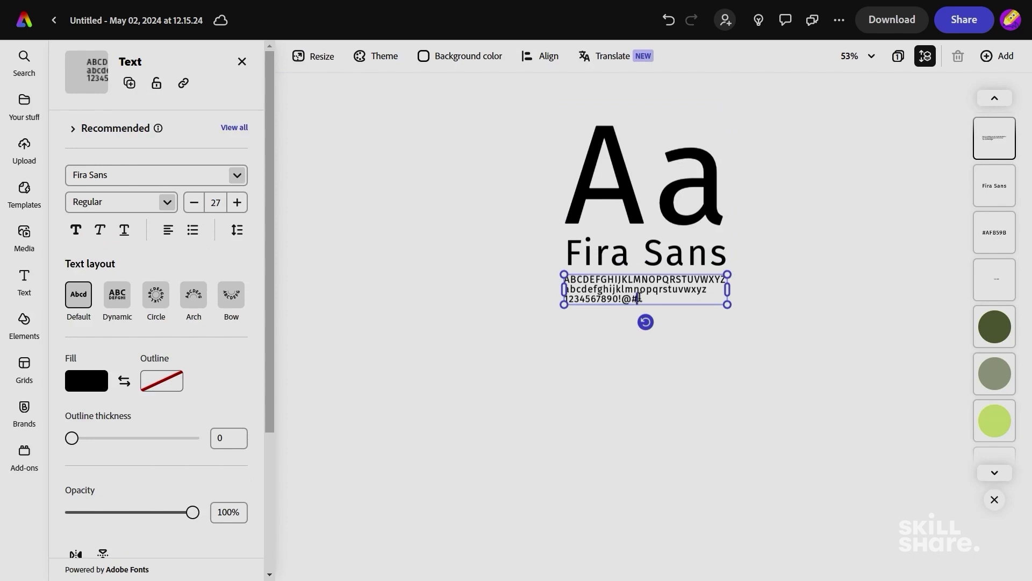
click(690, 316)
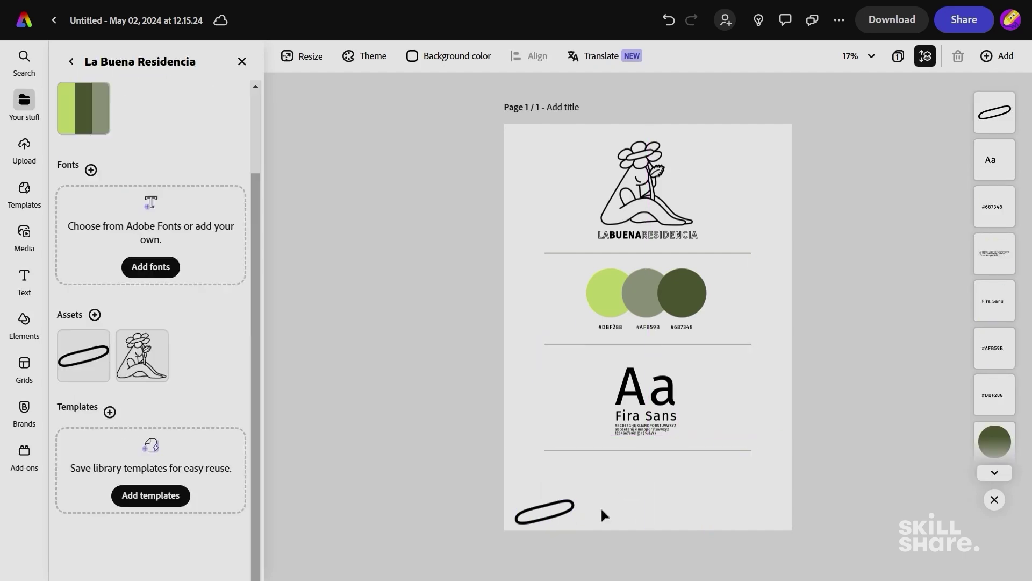
Step: Rotate the brush-stroke oval, move it under the type section, then tilt it at an angle
click(602, 511)
drag(567, 542, 559, 551)
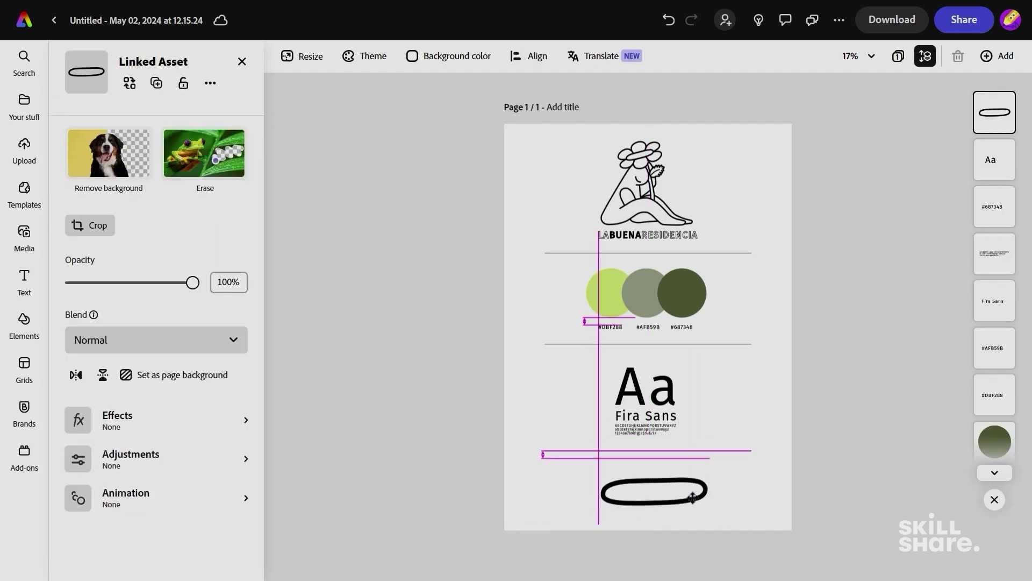
click(703, 502)
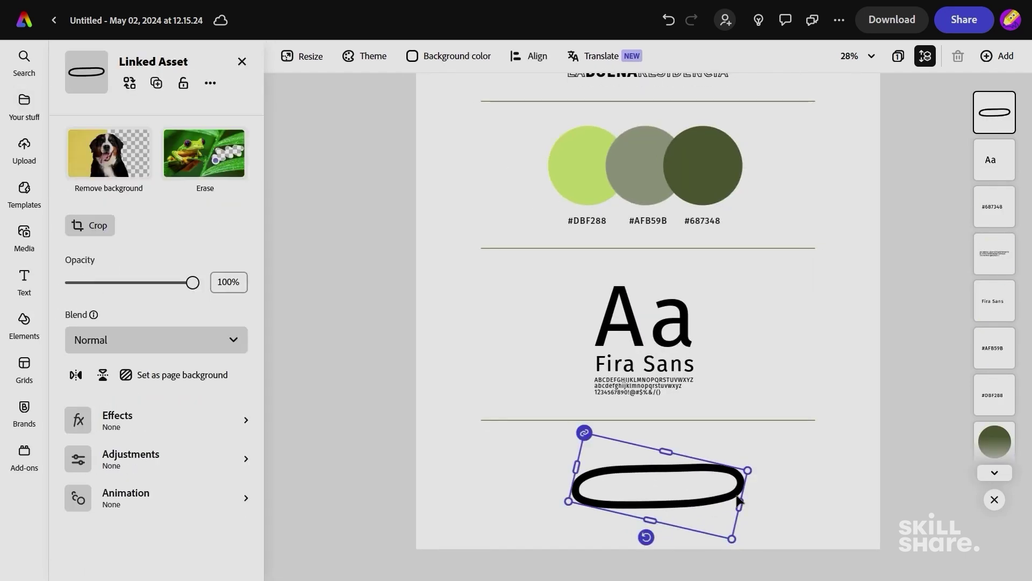
drag(734, 501, 715, 483)
drag(633, 536, 633, 532)
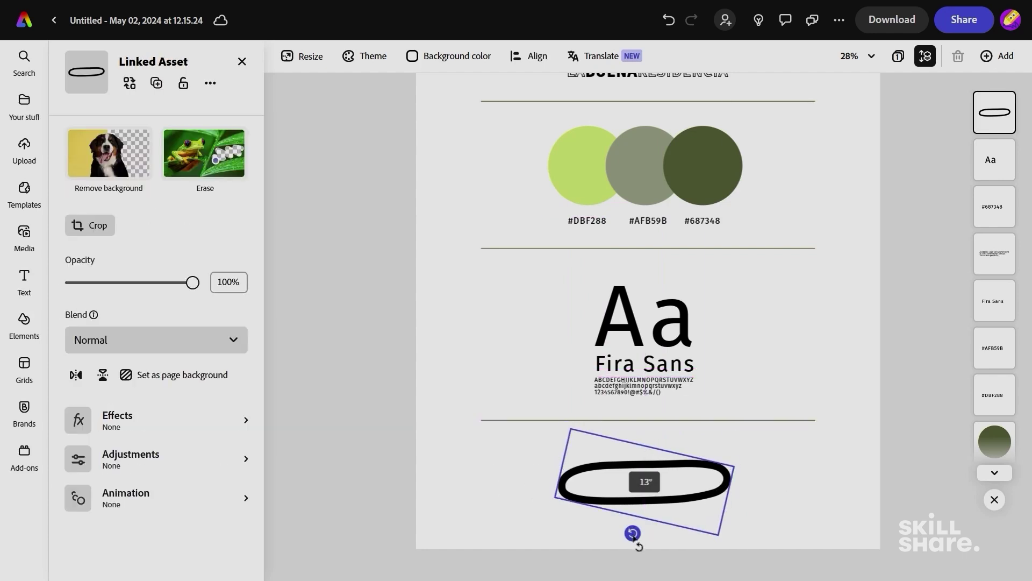
click(783, 503)
scroll(783, 502, down, 2)
scroll(783, 502, up, 3)
click(744, 452)
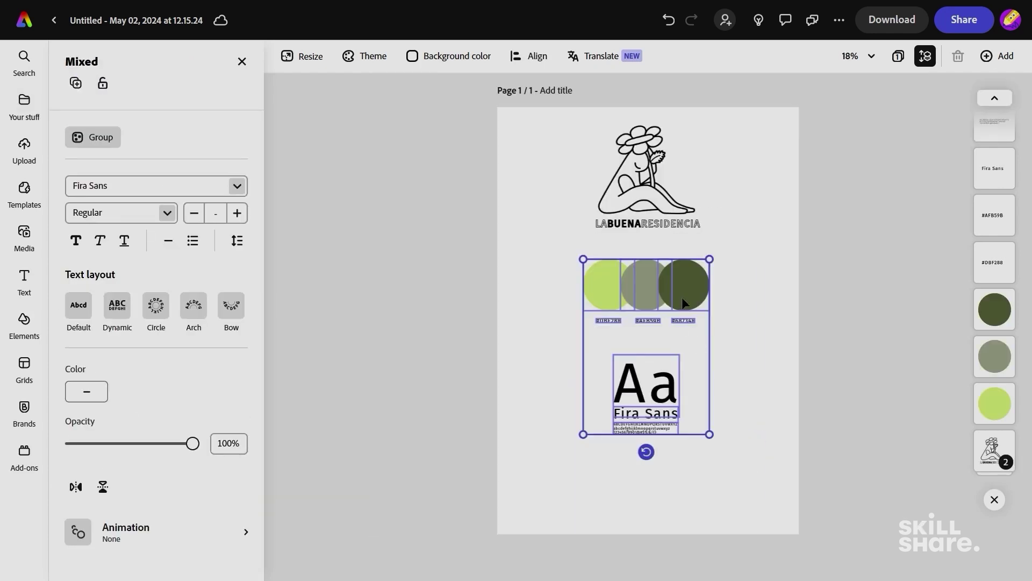
drag(684, 361, 684, 340)
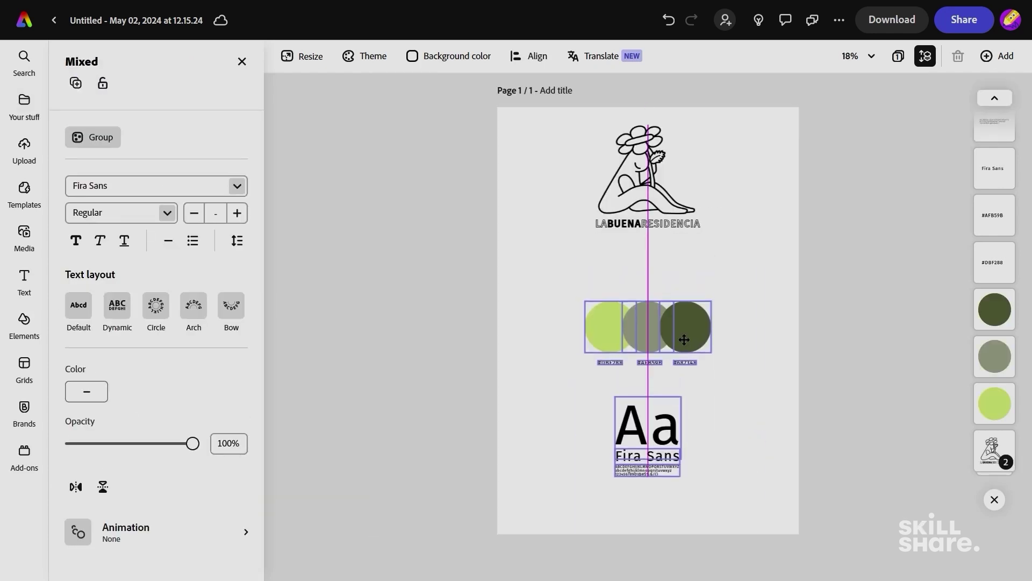
Step: Move the colour circle row up, then undo the move to restore the earlier spacing
drag(788, 329, 573, 355)
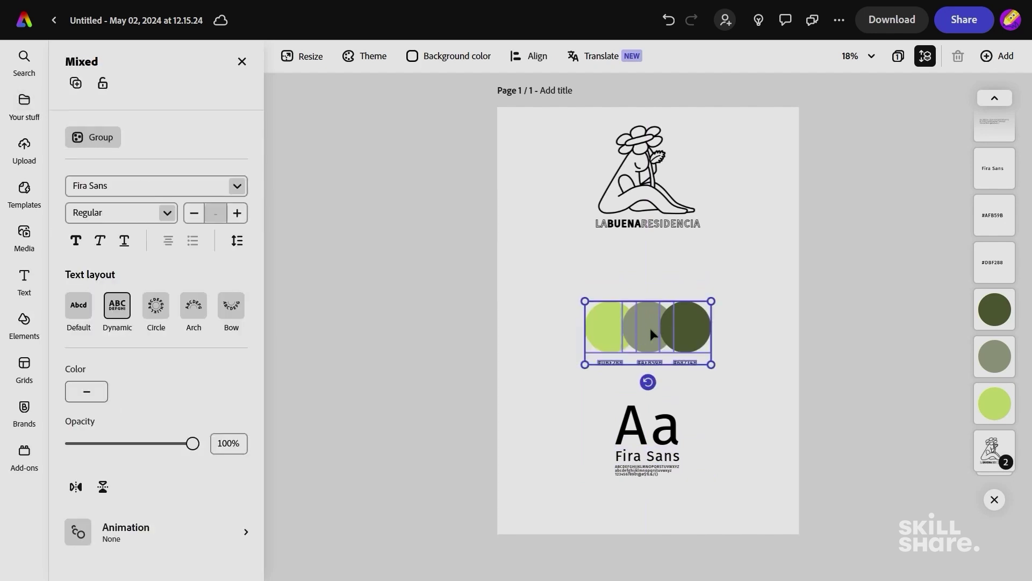
drag(650, 328, 650, 310)
click(794, 376)
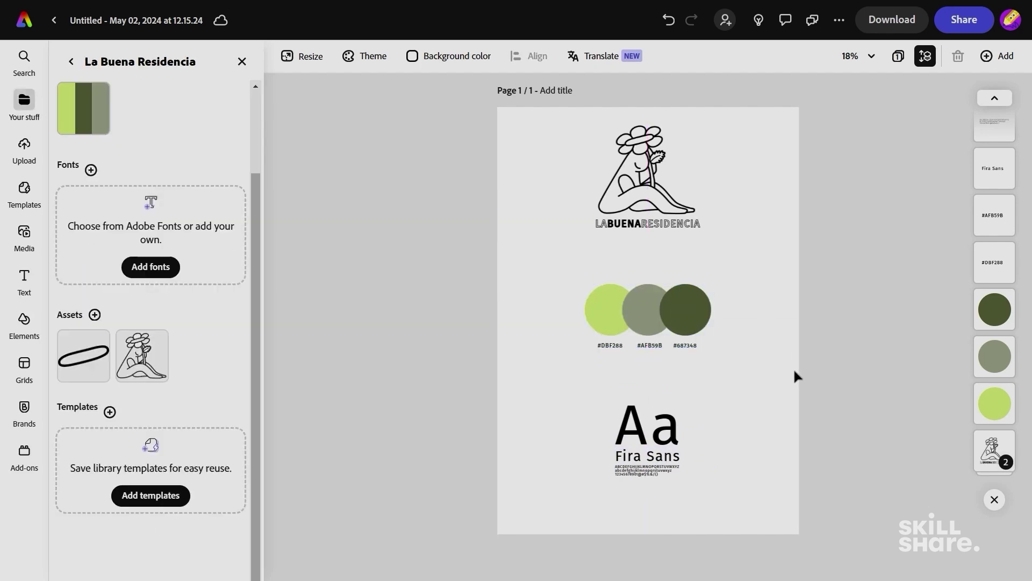
key(ctrl+z)
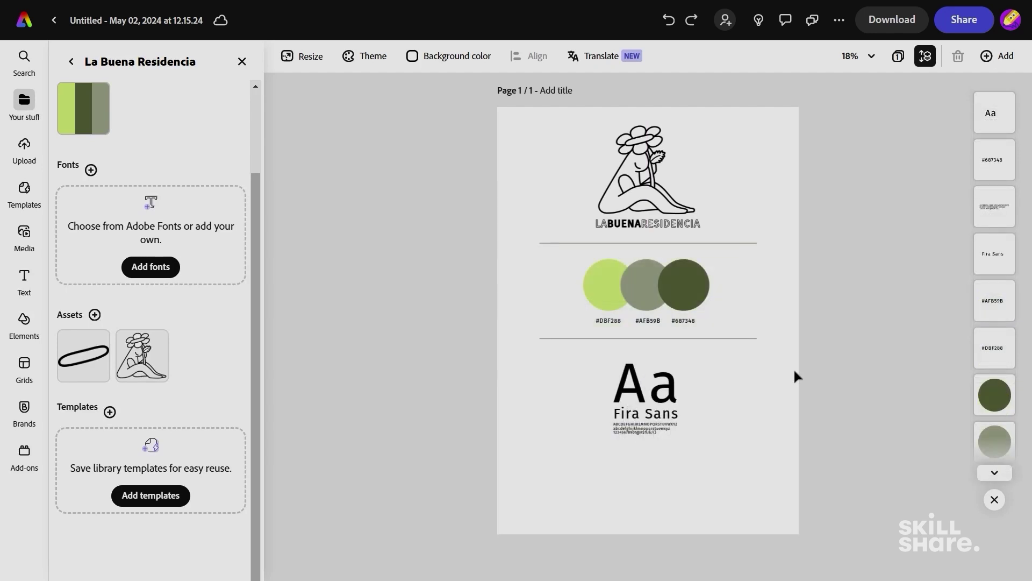
Step: Download the brand board page as a PNG (Best for images)
click(899, 18)
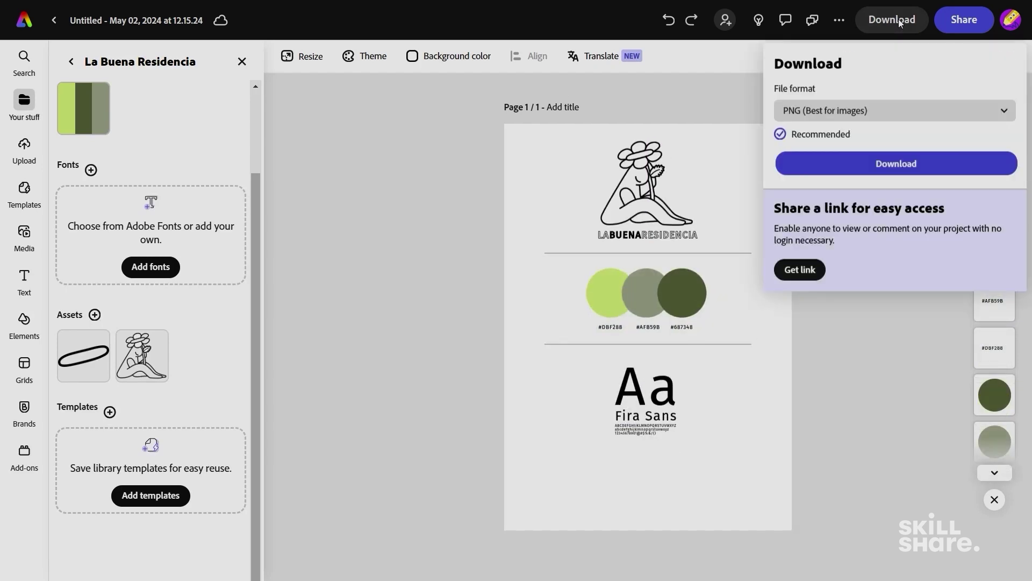
click(917, 106)
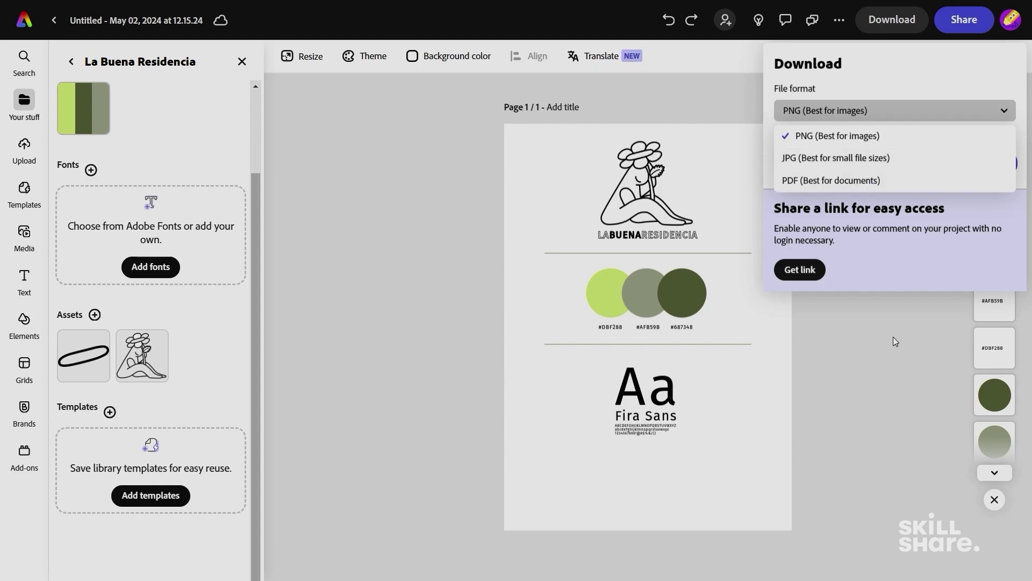
click(895, 352)
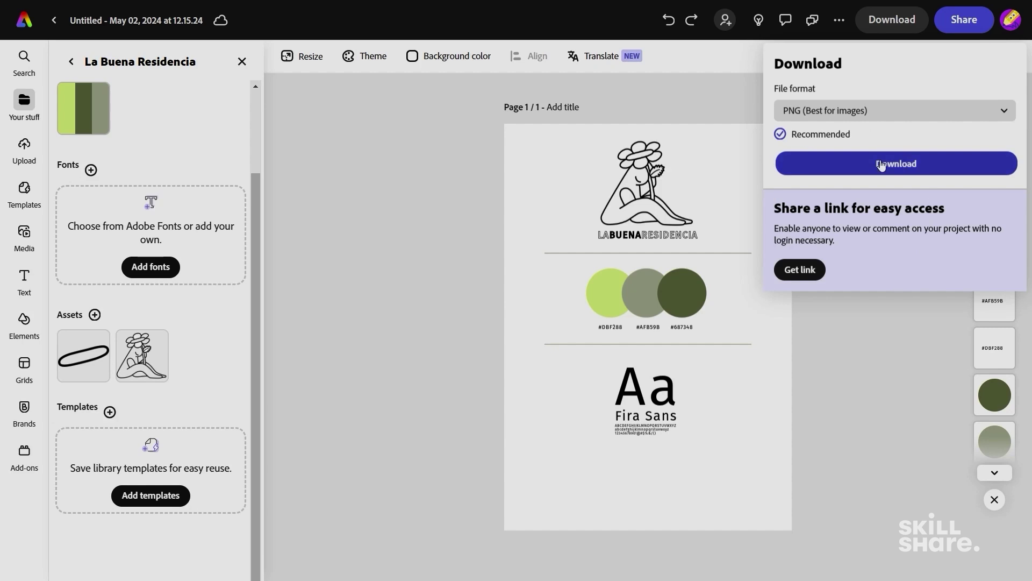
click(908, 164)
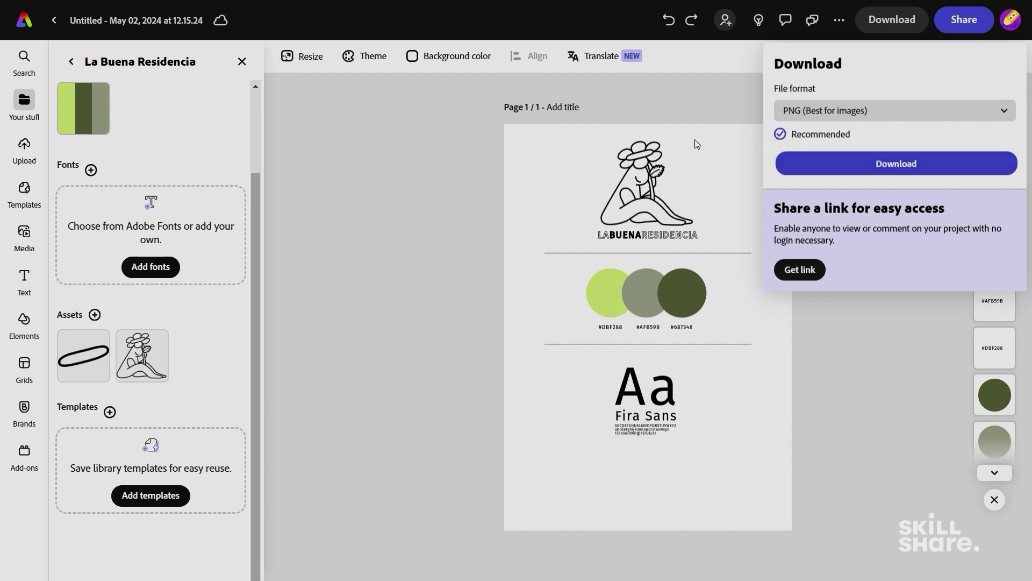